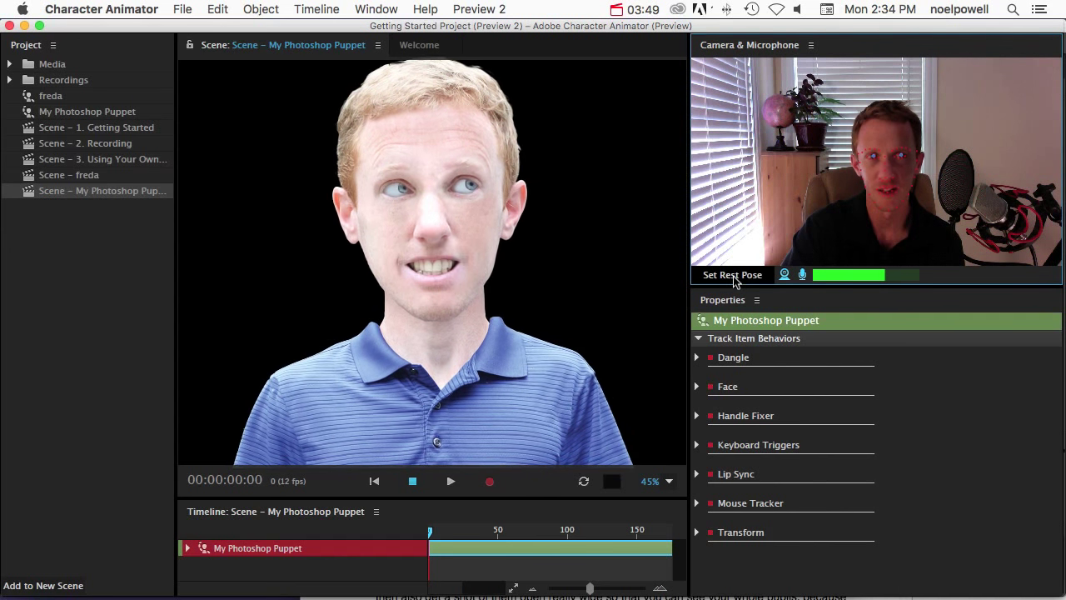
Reset the puppet's rest pose with Set Rest Pose so its eyes look straight ahead.
{"action": "left_click", "coordinate": [733, 278]}
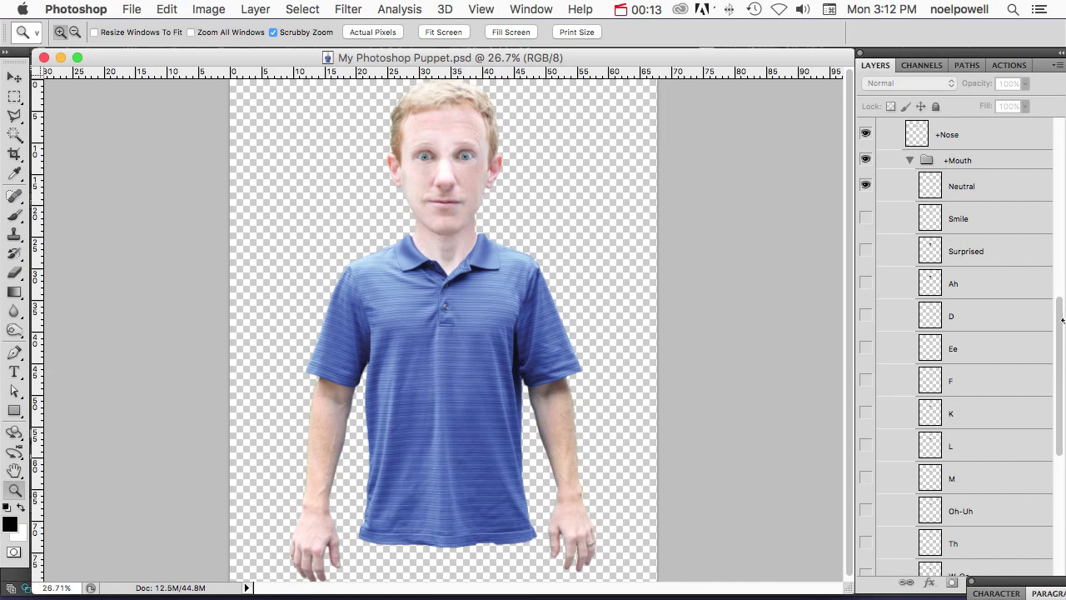
{"action": "left_click_drag", "start_coordinate": [1063, 321], "coordinate": [1059, 155]}
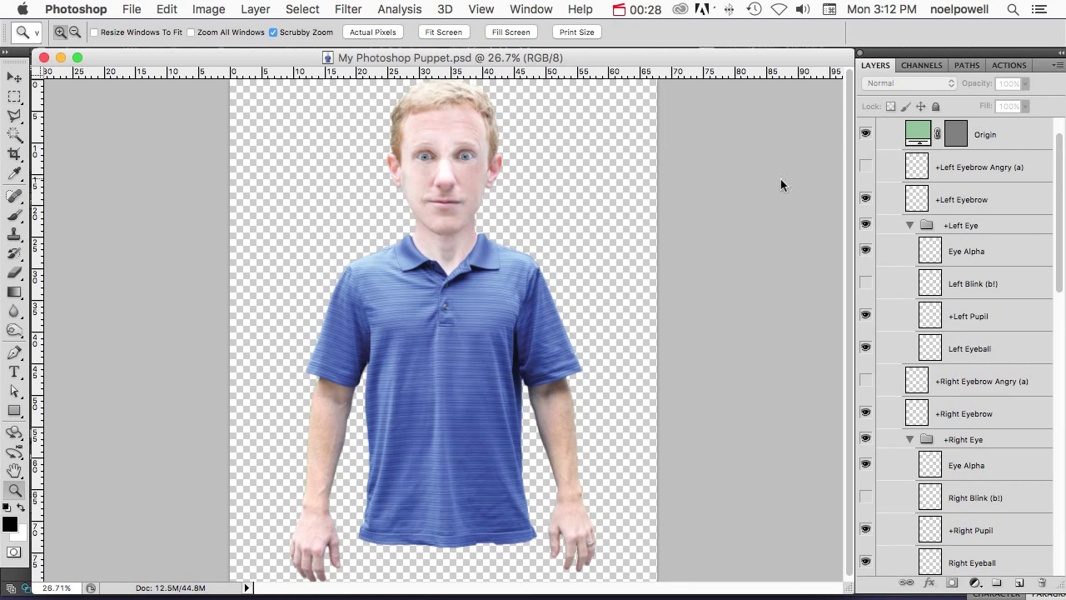
{"action": "left_click_drag", "start_coordinate": [443, 176], "coordinate": [445, 219]}
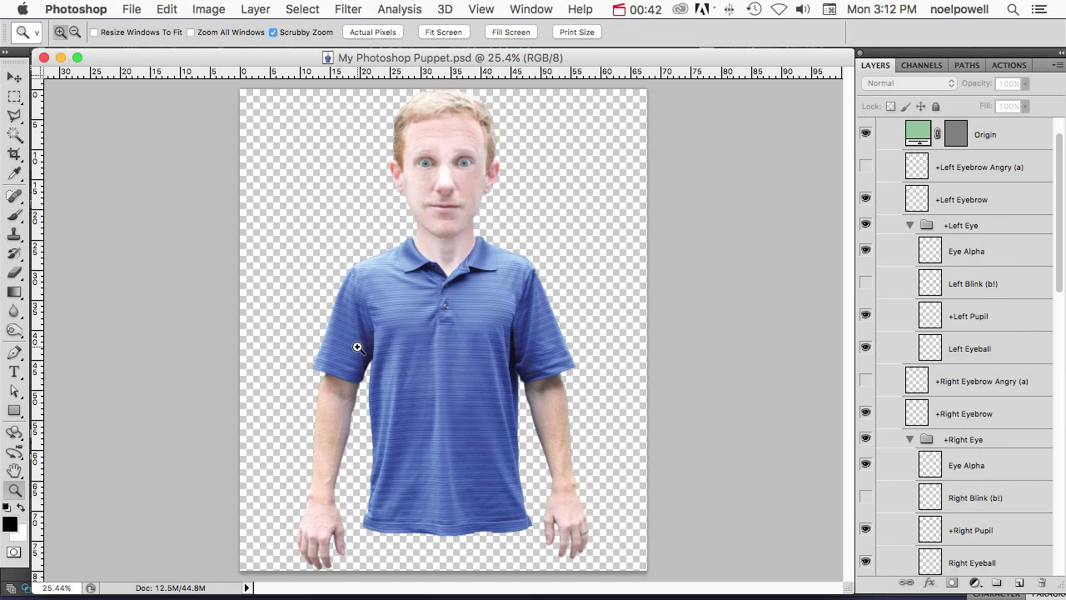
Select the +Left Eye group and its Left Blink (b!) layer in the Layers panel.
{"action": "left_click", "coordinate": [968, 256]}
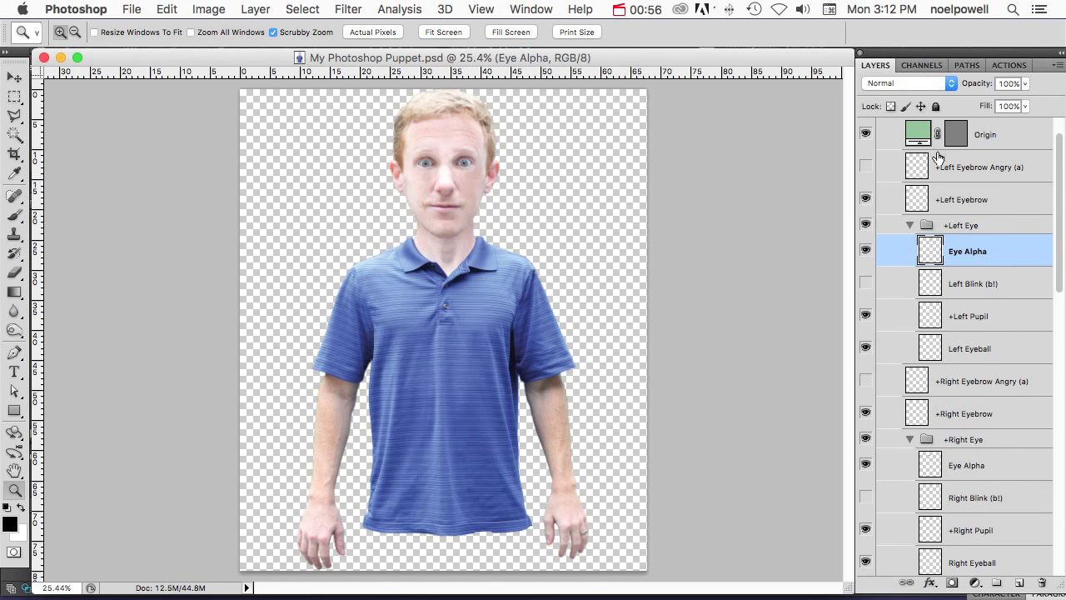
{"action": "left_click", "coordinate": [909, 228]}
{"action": "left_click", "coordinate": [908, 228]}
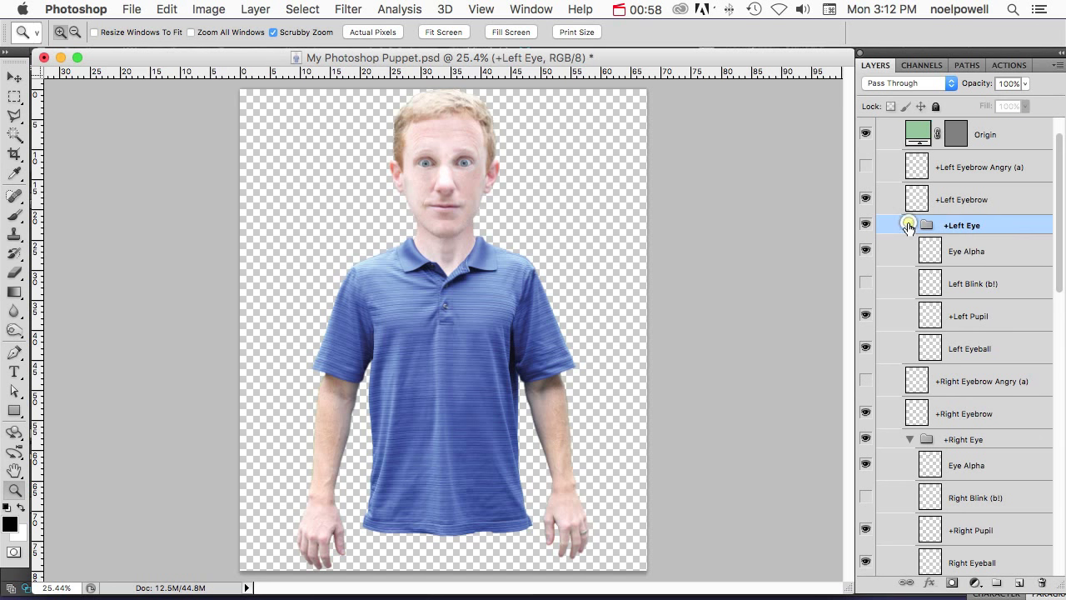
{"action": "left_click_drag", "start_coordinate": [1056, 223], "coordinate": [1063, 248]}
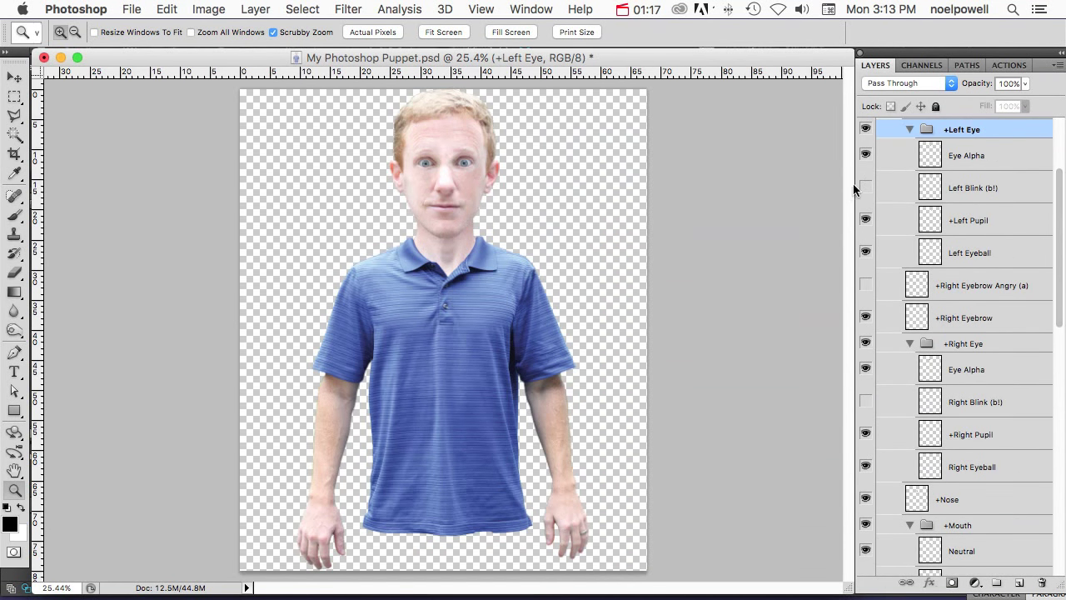
{"action": "left_click", "coordinate": [964, 189]}
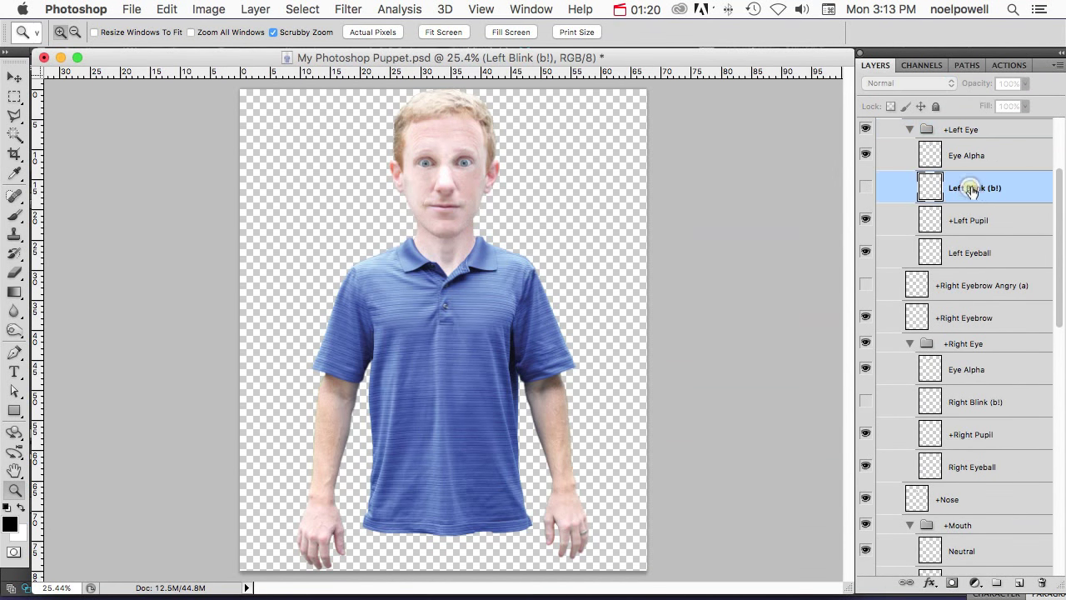
Zoom the canvas in to 66.7% on the eyes and switch to the Move tool.
{"action": "left_click", "coordinate": [458, 165]}
{"action": "left_click", "coordinate": [461, 168]}
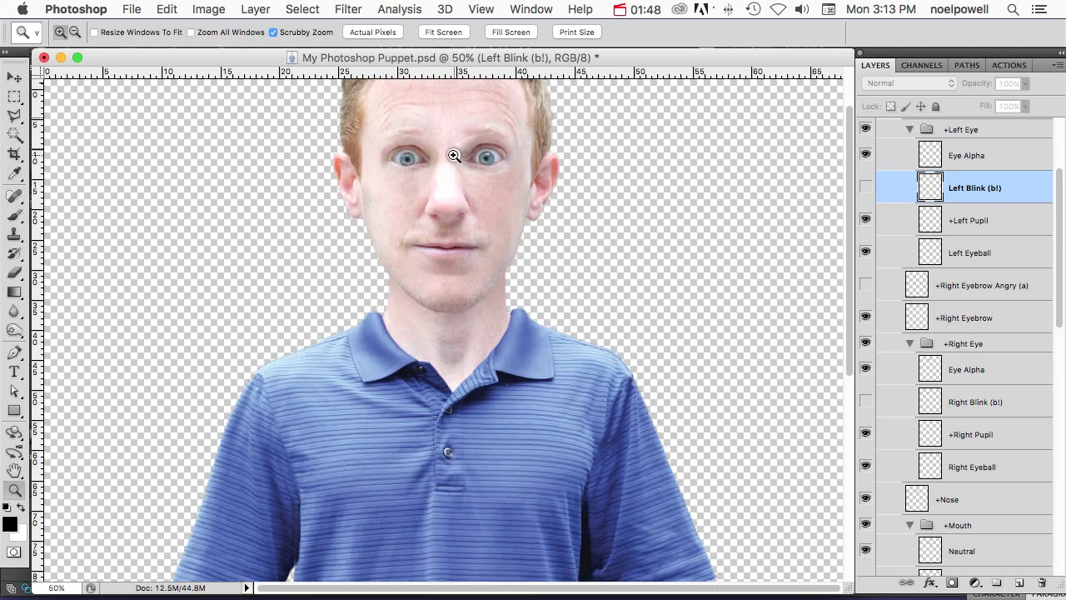
{"action": "left_click", "coordinate": [450, 154]}
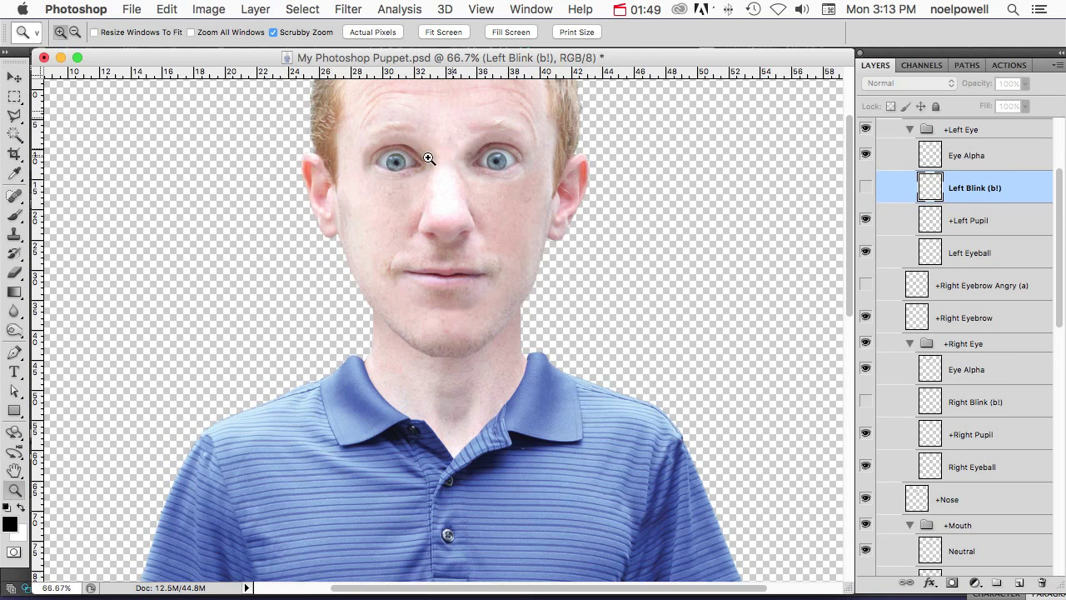
{"action": "left_click", "coordinate": [5, 75]}
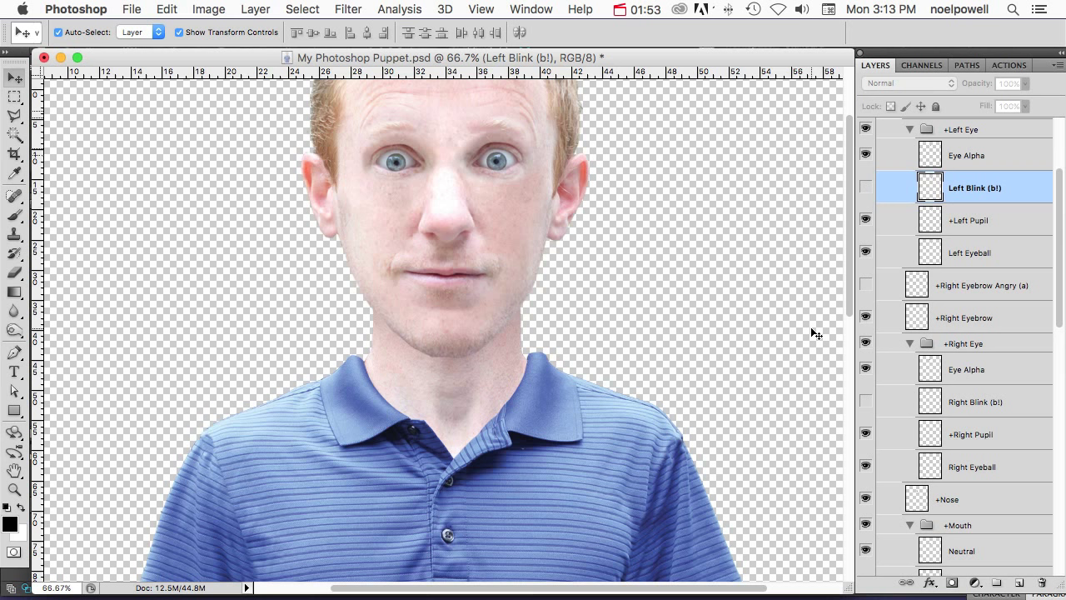
In the +Mouth group, preview the Neutral, Smile, Surprised, Ah and D mouth shapes one by one.
{"action": "left_click", "coordinate": [954, 523]}
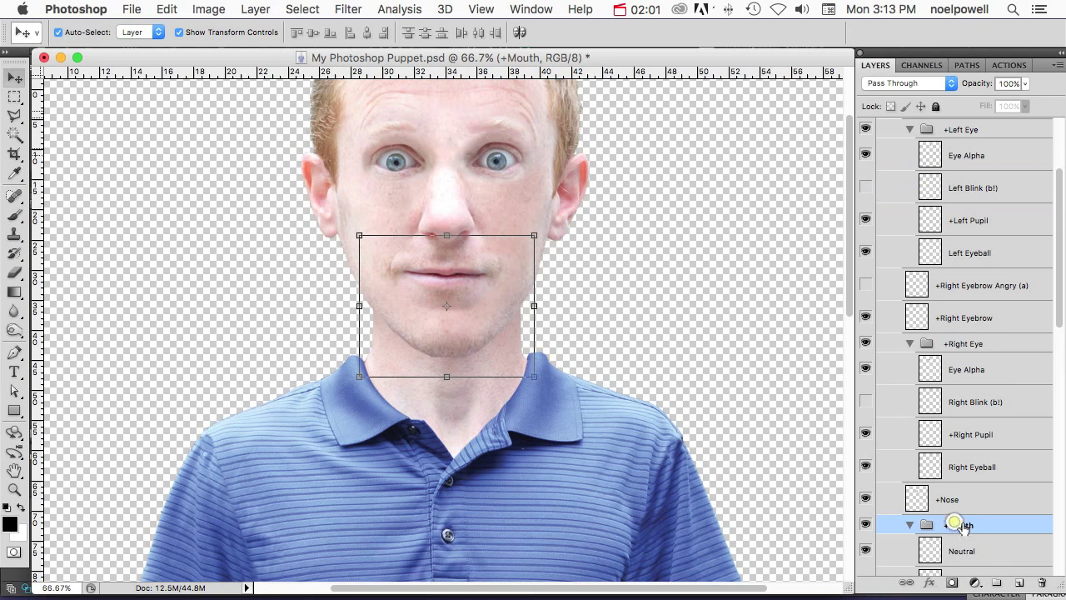
{"action": "left_click_drag", "start_coordinate": [1059, 316], "coordinate": [1059, 410]}
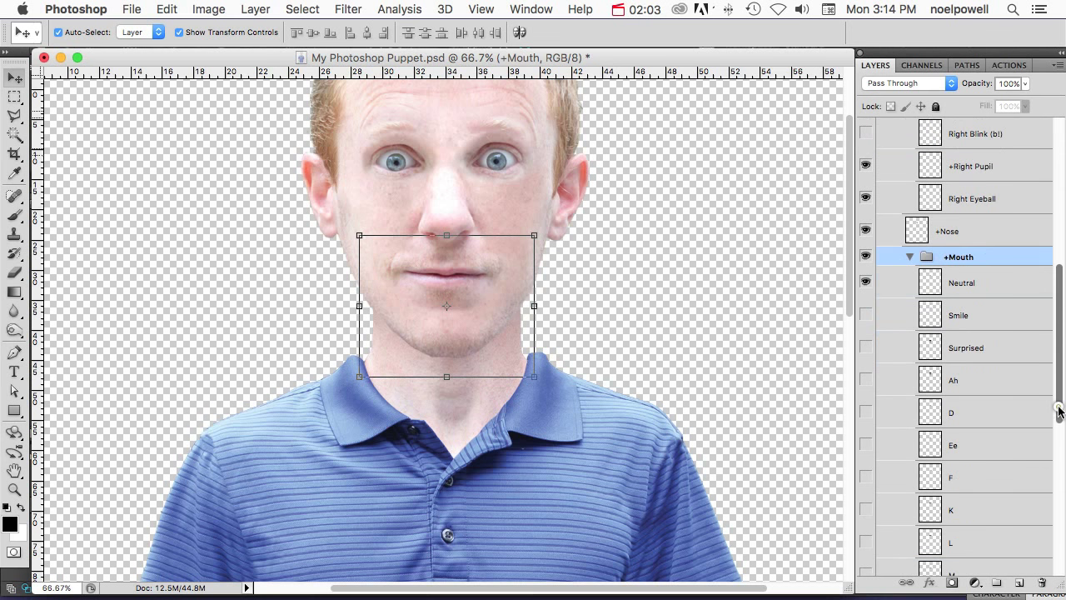
{"action": "left_click", "coordinate": [866, 282]}
{"action": "left_click", "coordinate": [865, 314]}
{"action": "left_click", "coordinate": [865, 313]}
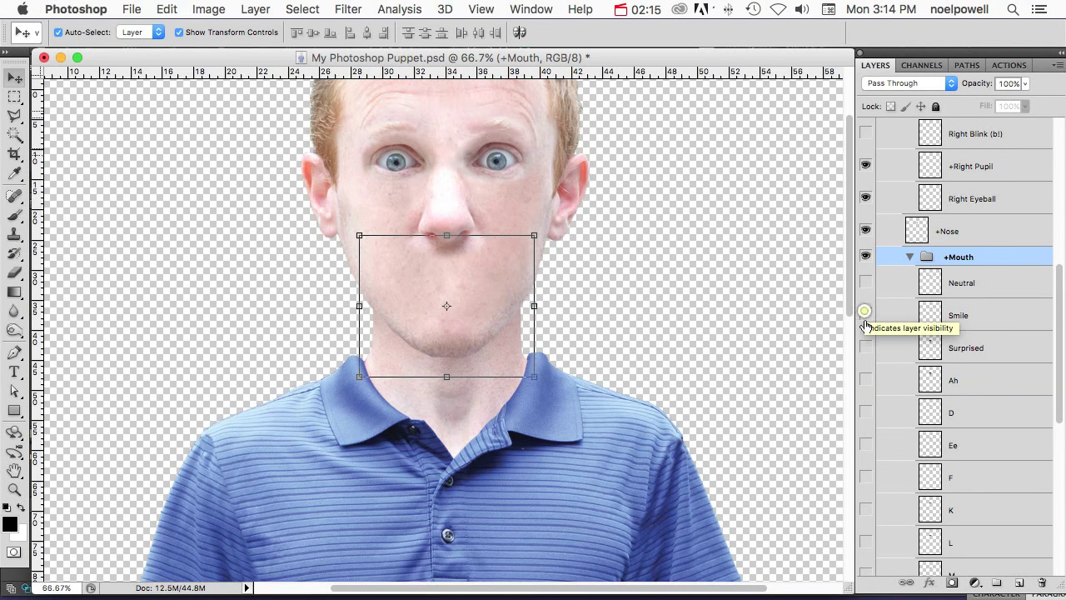
{"action": "left_click", "coordinate": [866, 347]}
{"action": "left_click", "coordinate": [865, 347]}
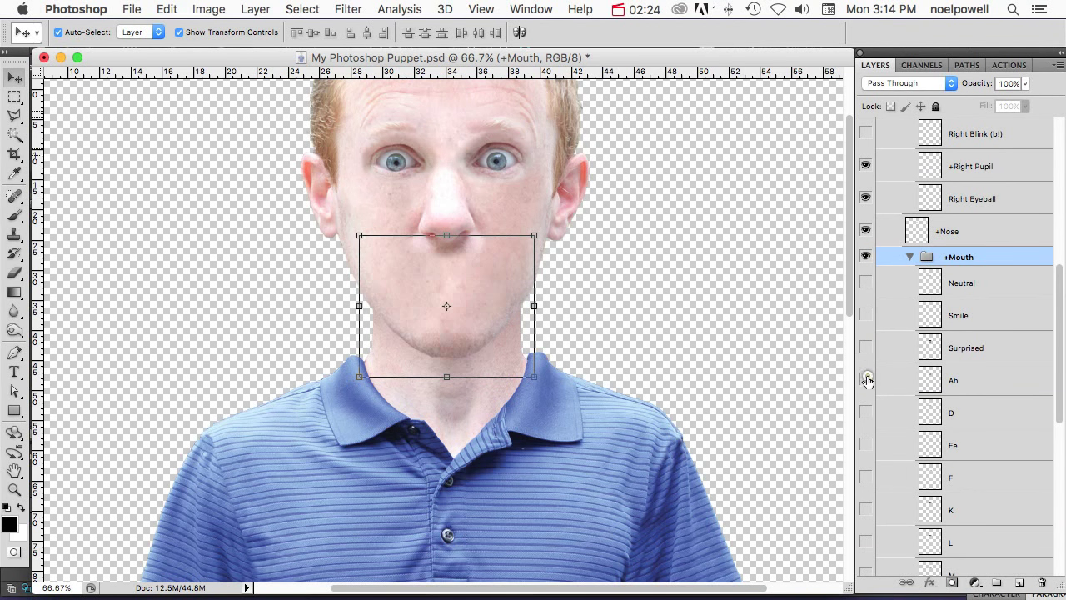
{"action": "left_click", "coordinate": [866, 380]}
{"action": "left_click", "coordinate": [866, 380]}
{"action": "left_click", "coordinate": [866, 412]}
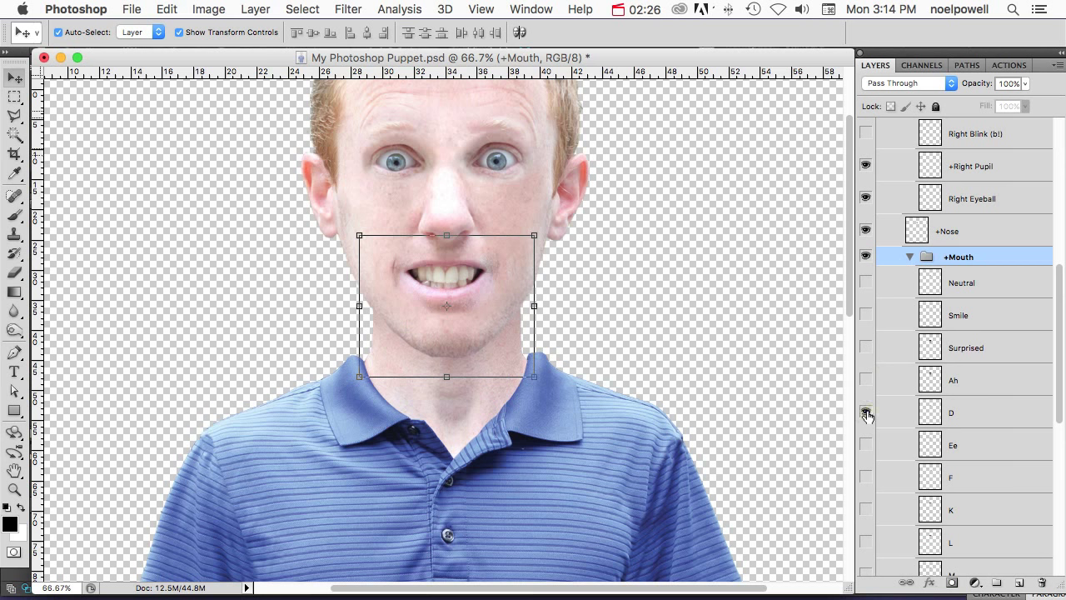
{"action": "left_click", "coordinate": [866, 412]}
Select the +Face layer and Alt-click its eye icon so only the bare face shows.
{"action": "left_click", "coordinate": [930, 444]}
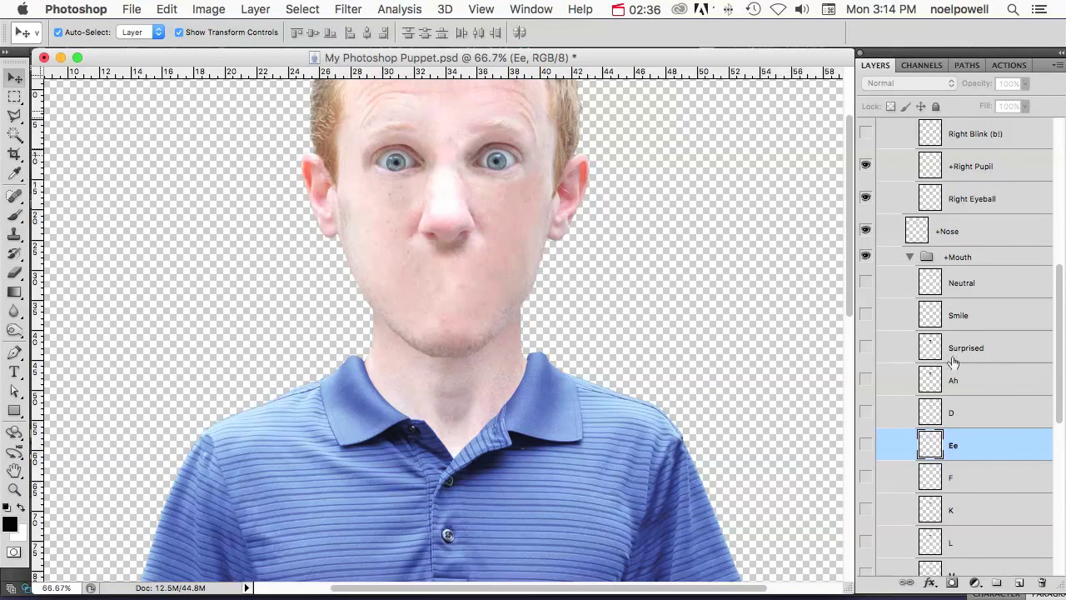
{"action": "left_click_drag", "start_coordinate": [1046, 353], "coordinate": [1056, 441]}
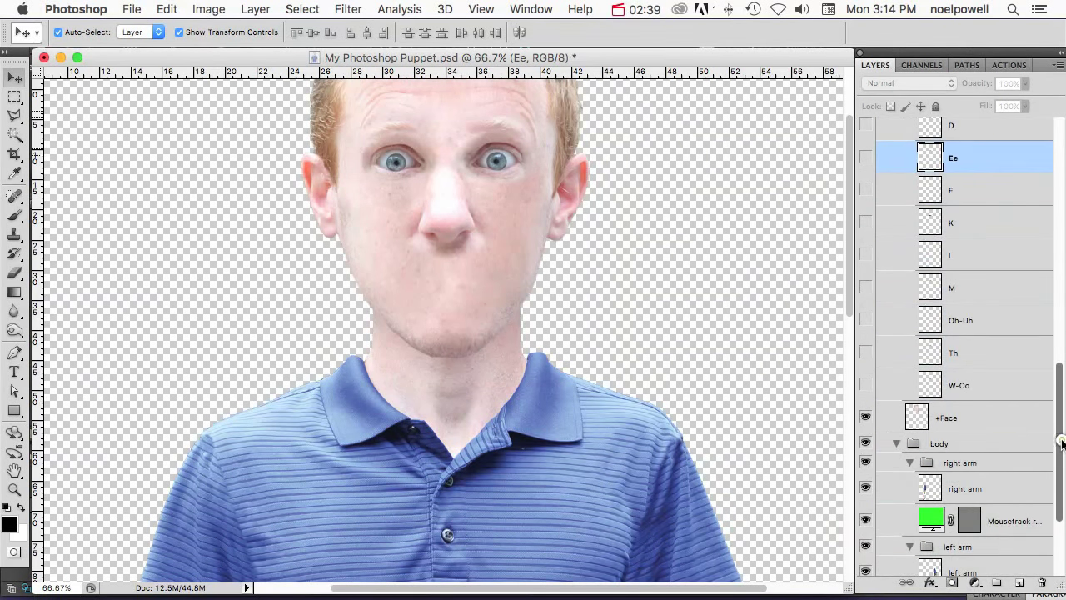
{"action": "left_click", "coordinate": [959, 419]}
{"action": "left_click", "coordinate": [866, 418], "text": "alt"}
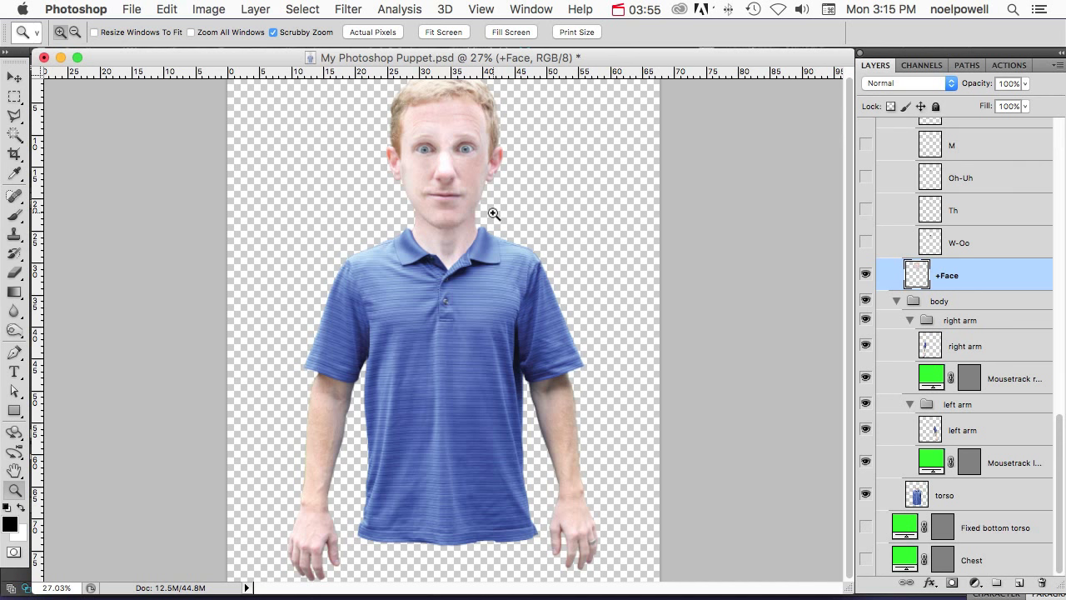
Zoom in on the shirt sleeve and start a Magnetic Lasso selection along its edge.
{"action": "left_click_drag", "start_coordinate": [315, 347], "coordinate": [390, 364]}
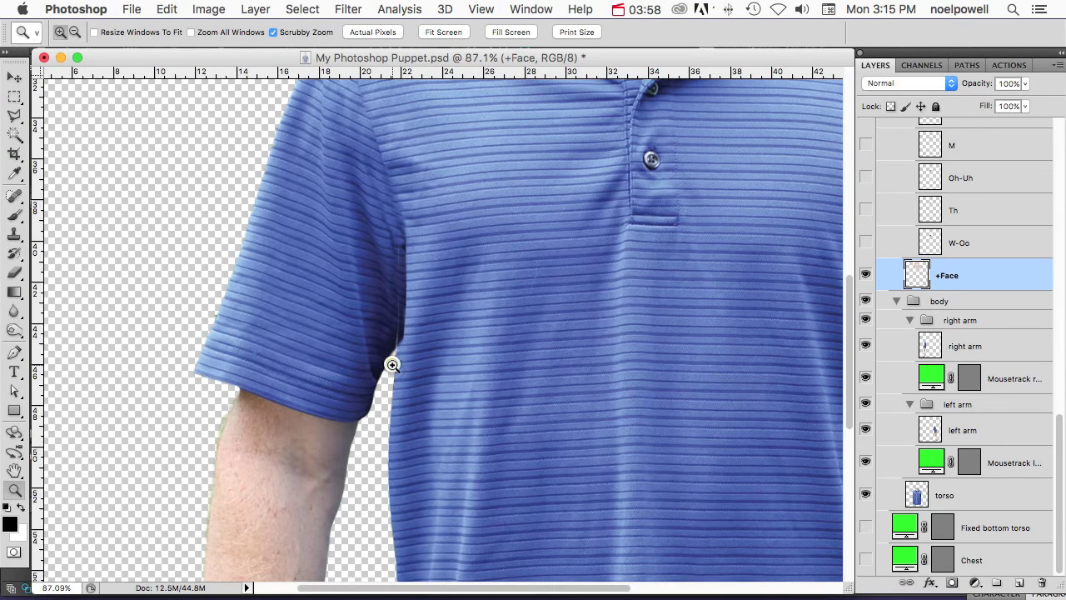
{"action": "left_click", "coordinate": [14, 118]}
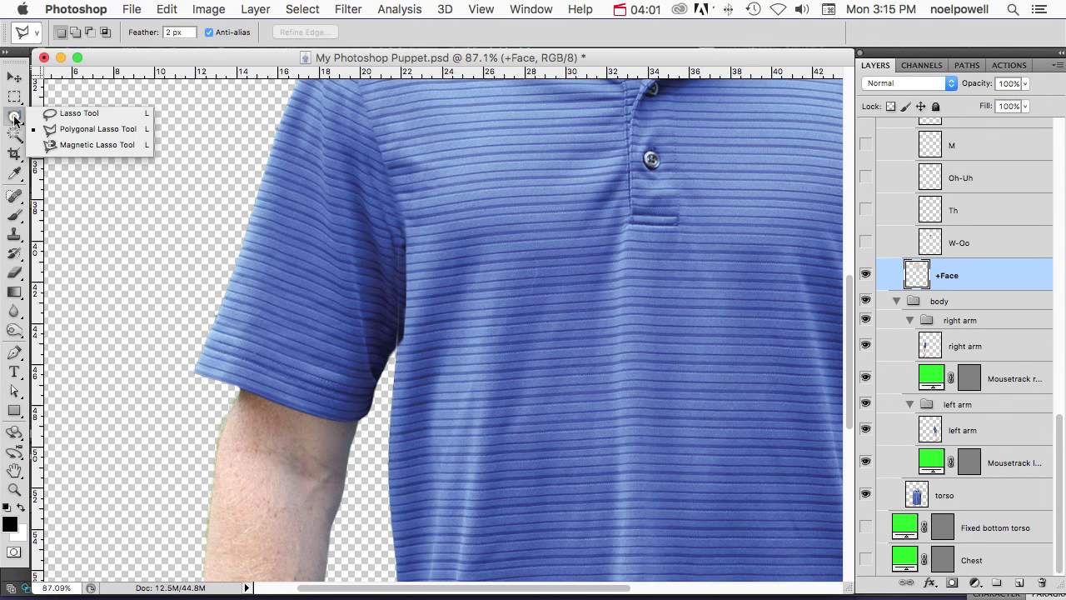
{"action": "left_click", "coordinate": [73, 144]}
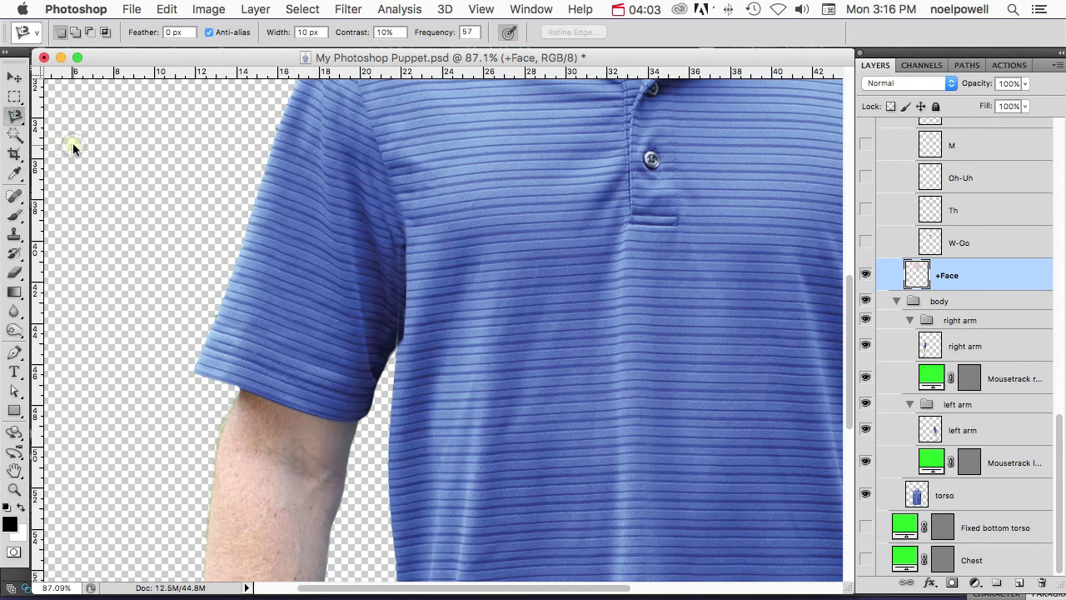
{"action": "left_click", "coordinate": [389, 352]}
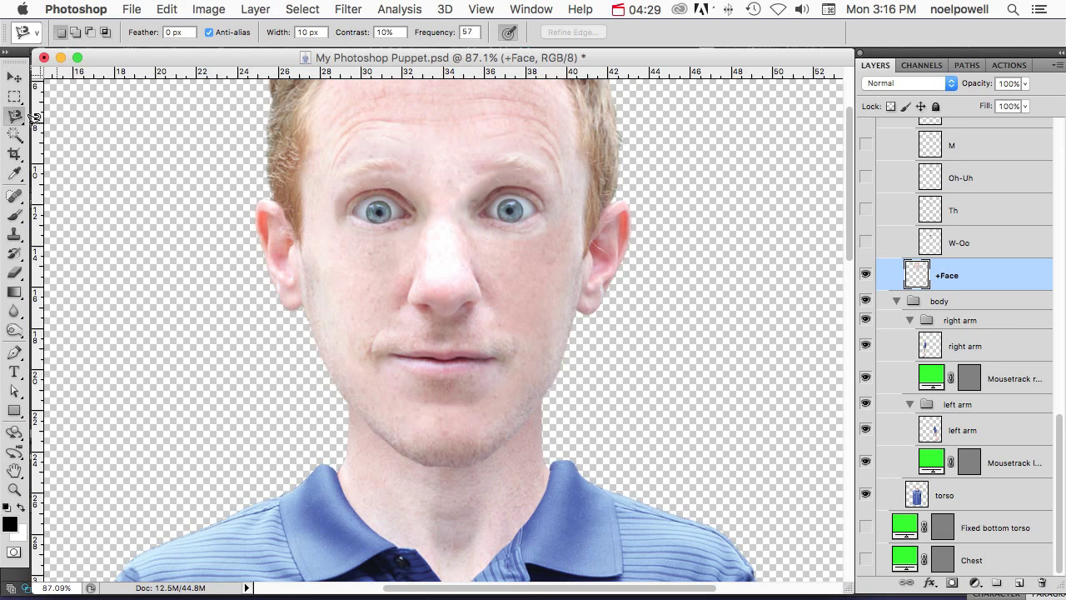
Switch to the Polygonal Lasso with a 3 px feather.
{"action": "left_click", "coordinate": [14, 119]}
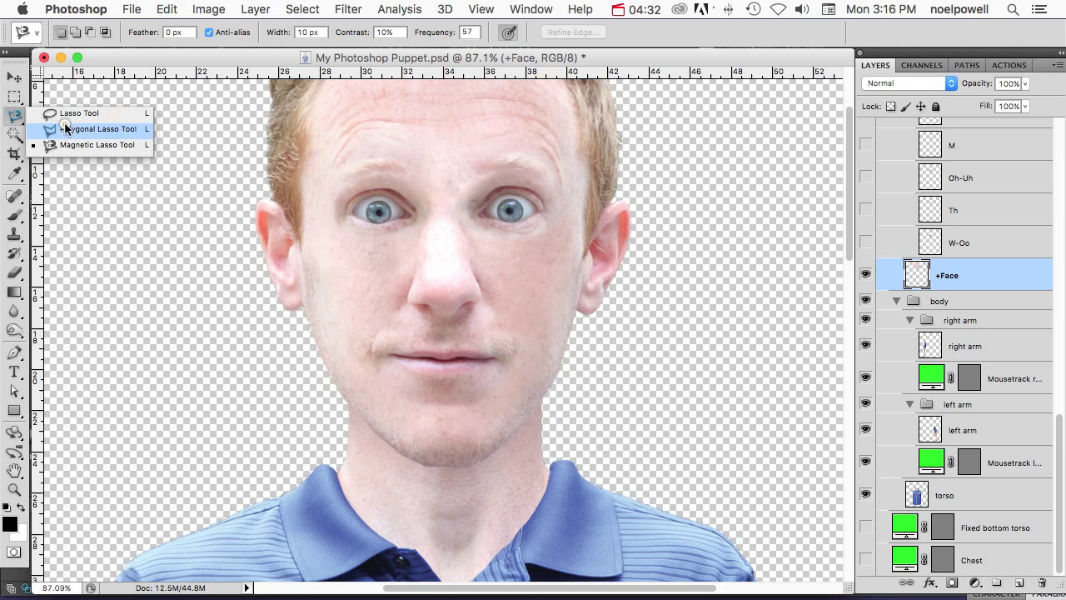
{"action": "left_click", "coordinate": [70, 127]}
{"action": "left_click", "coordinate": [184, 31]}
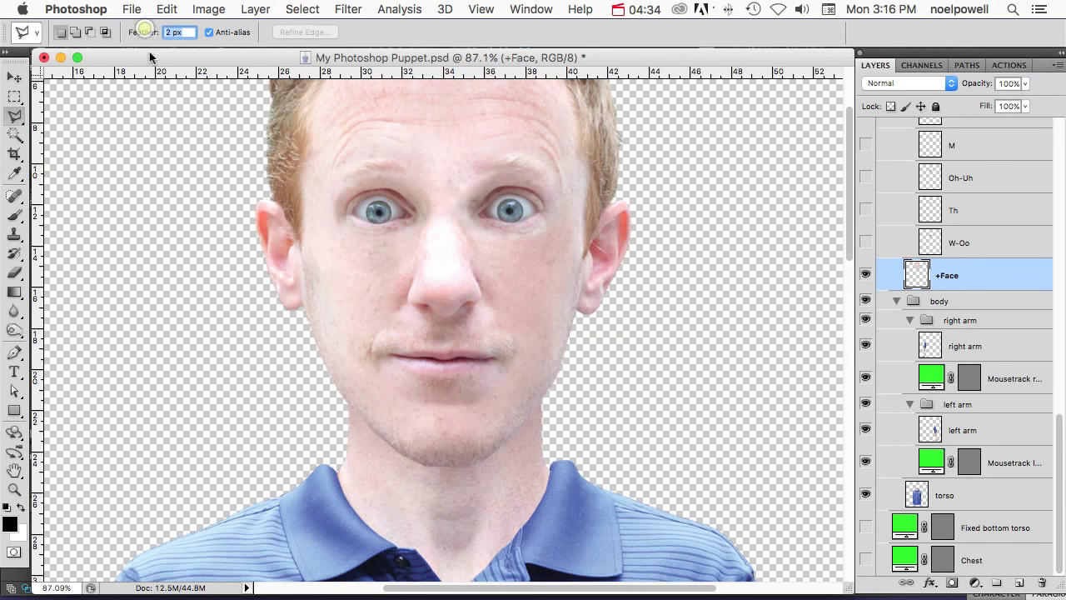
{"action": "type", "text": "3"}
{"action": "key", "text": "Return"}
Outline the mouth and chin with a polygonal selection, then select the +Left Eye group.
{"action": "left_click", "coordinate": [360, 330]}
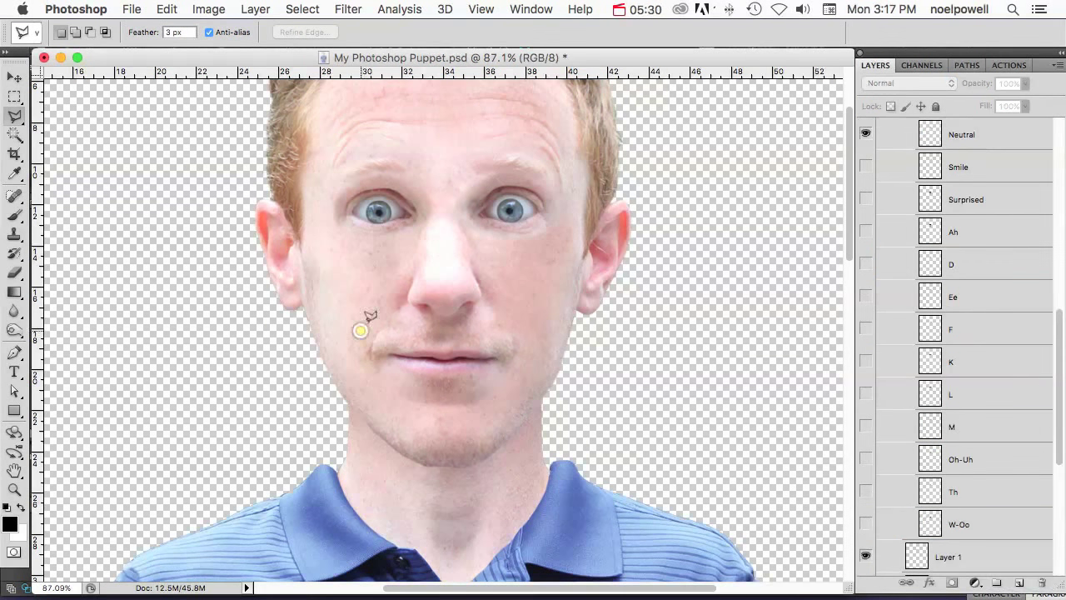
{"action": "left_click", "coordinate": [530, 373]}
{"action": "left_click", "coordinate": [481, 405]}
{"action": "left_click", "coordinate": [434, 410]}
{"action": "left_click", "coordinate": [391, 391]}
{"action": "left_click", "coordinate": [359, 329]}
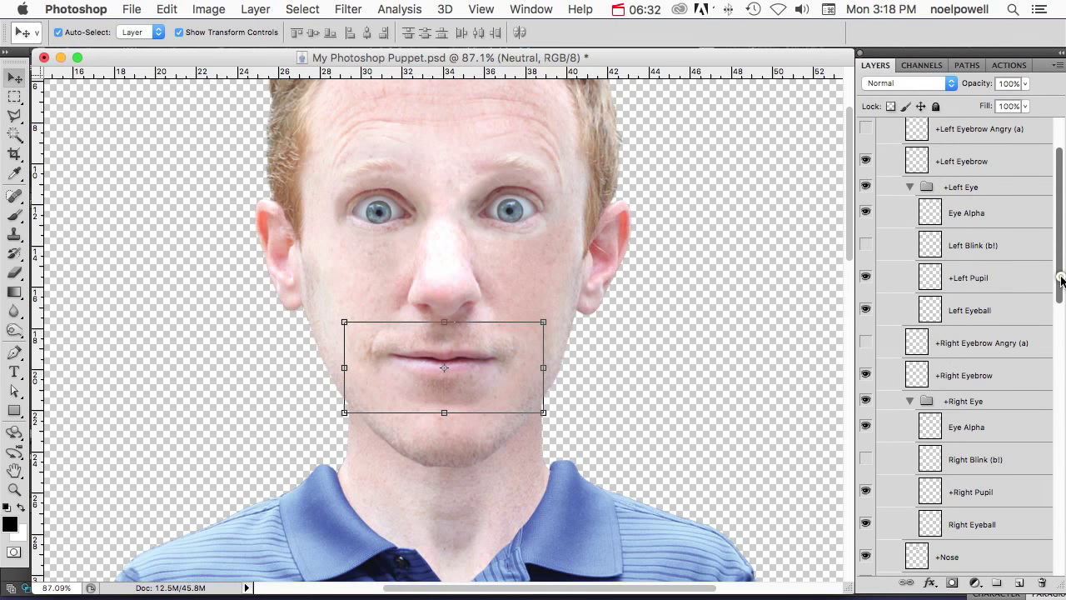
{"action": "left_click_drag", "start_coordinate": [1061, 281], "coordinate": [1063, 284]}
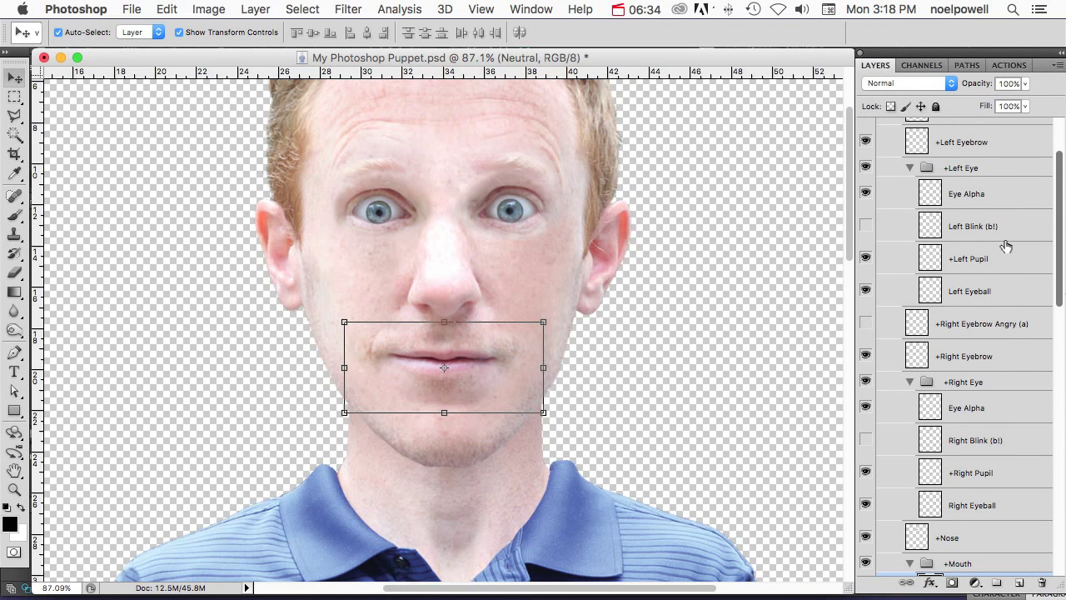
{"action": "left_click", "coordinate": [947, 168]}
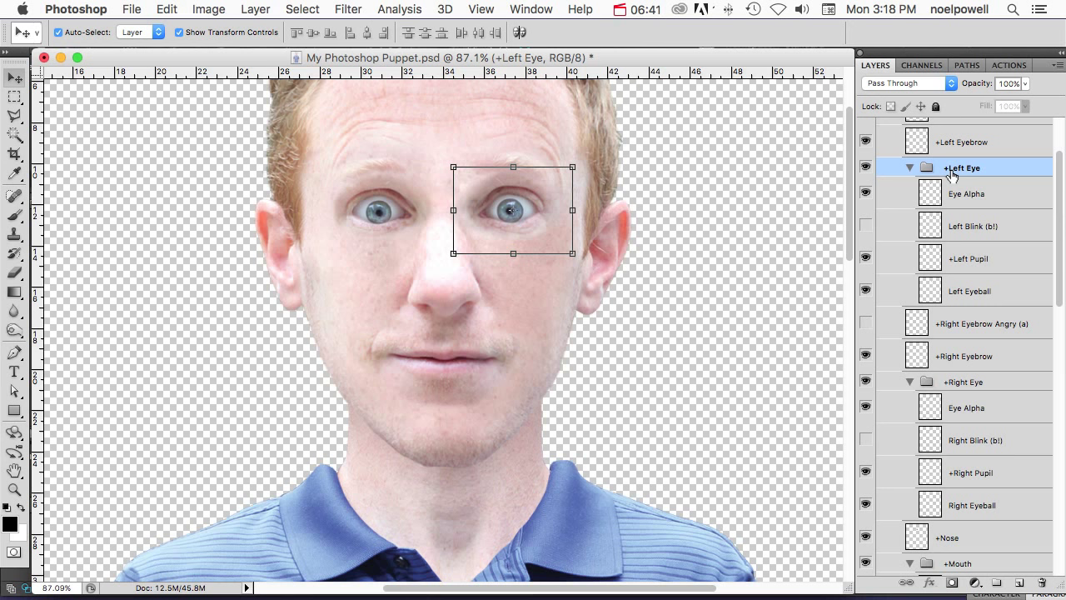
Toggle the Left Eyeball layer and move the Eye Alpha shape back over the left eye.
{"action": "left_click", "coordinate": [967, 195]}
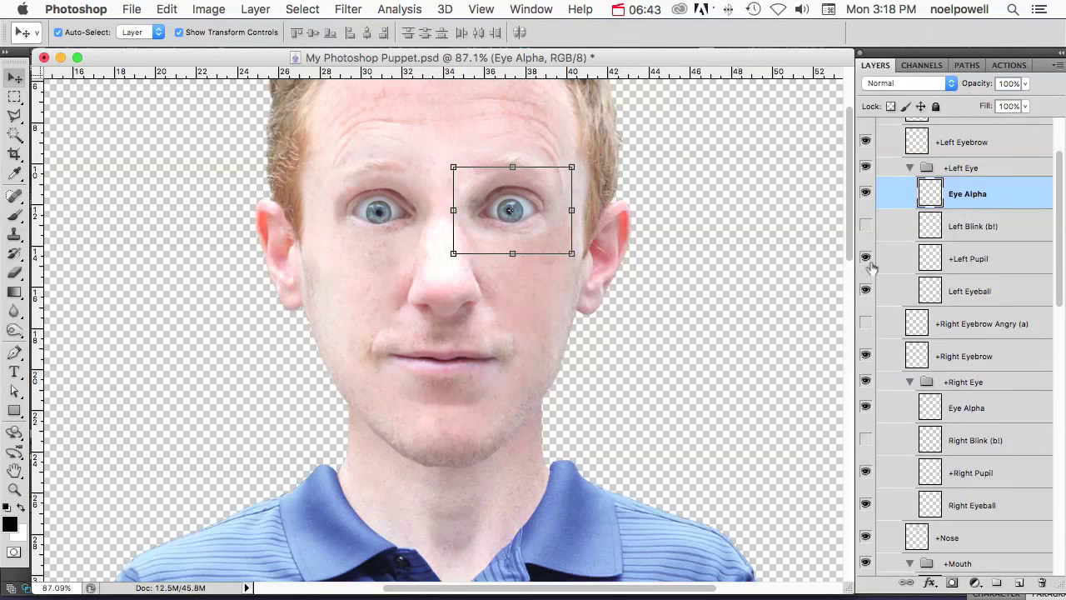
{"action": "left_click", "coordinate": [867, 288]}
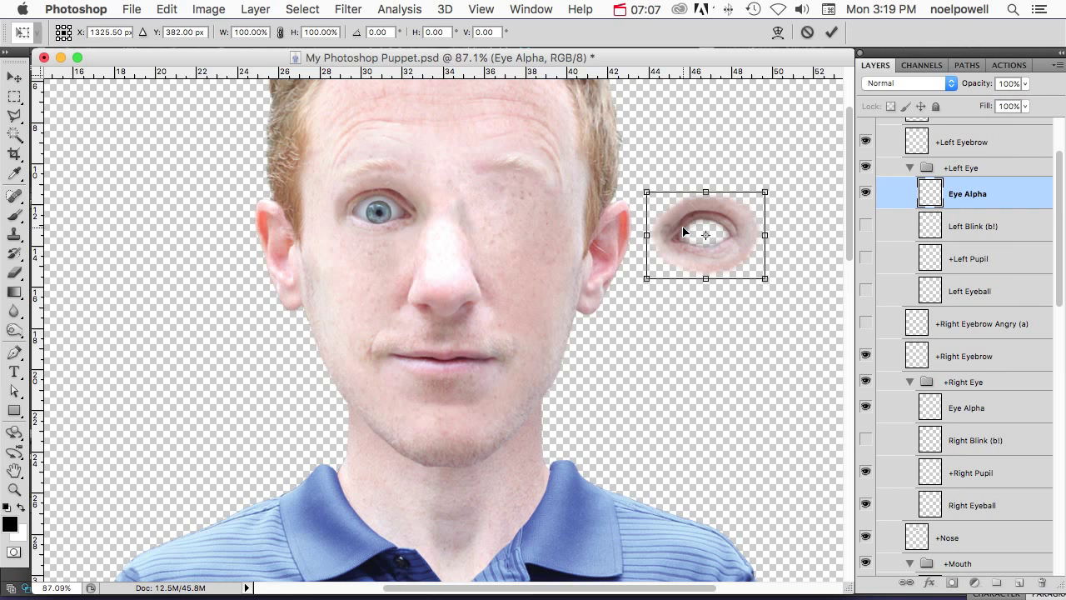
{"action": "left_click_drag", "start_coordinate": [683, 232], "coordinate": [489, 209]}
{"action": "key", "text": "Return"}
{"action": "left_click", "coordinate": [865, 289]}
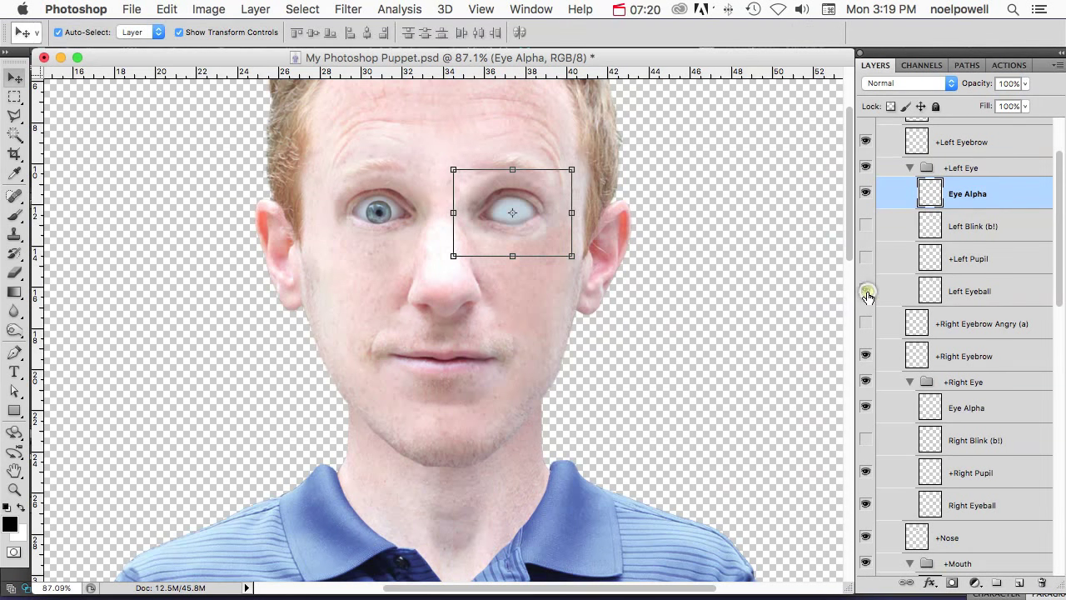
{"action": "left_click", "coordinate": [916, 292]}
{"action": "left_click", "coordinate": [865, 289], "text": "alt"}
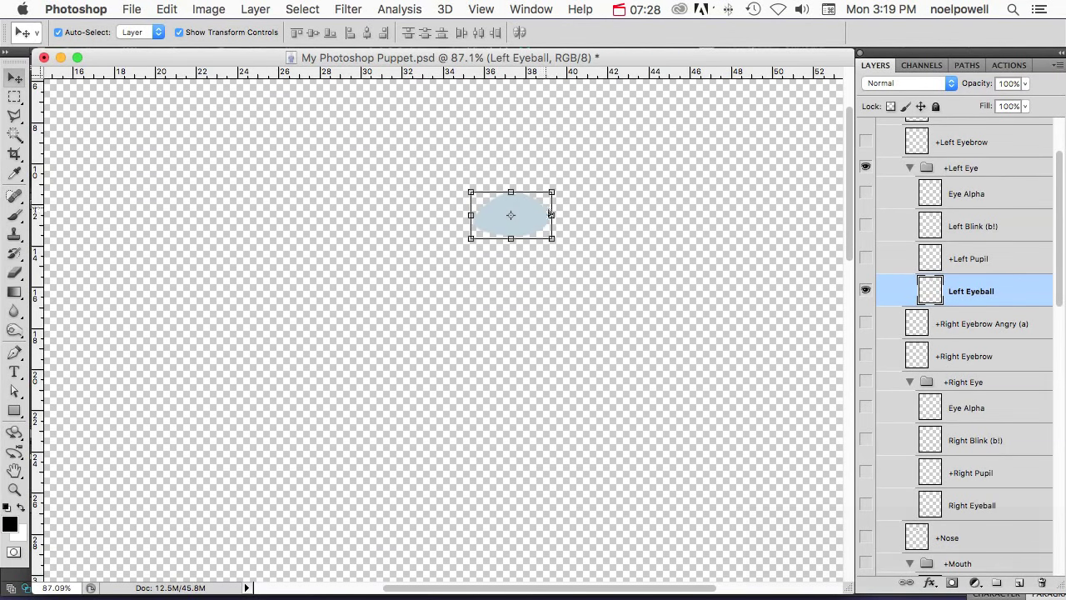
Undo the eyeball move, show +Left Pupil and Eye Alpha again, then launch Character Animator.
{"action": "key", "text": "super+z"}
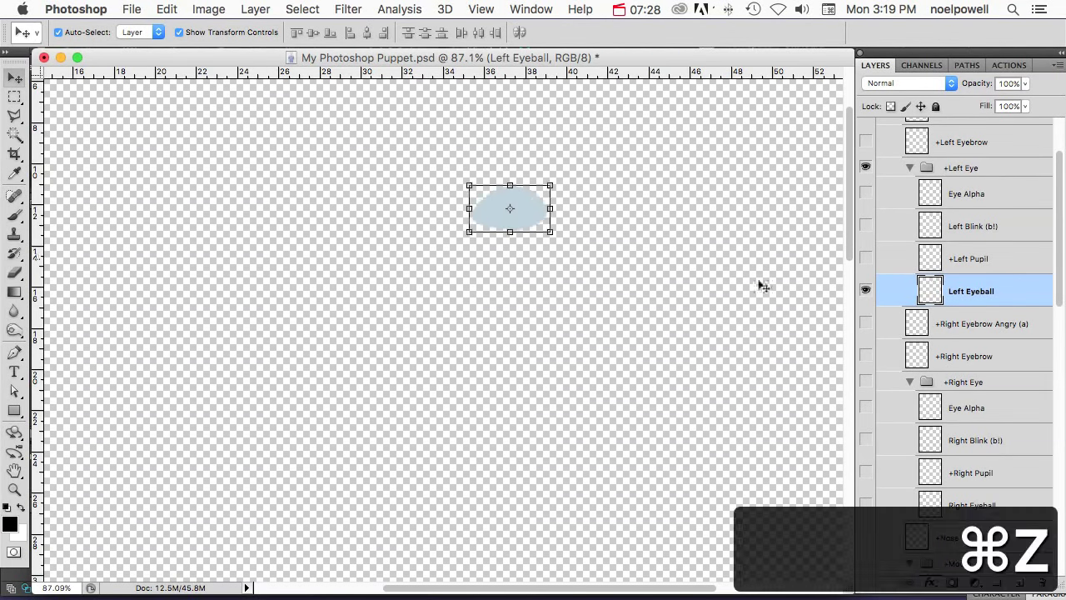
{"action": "left_click", "coordinate": [866, 256]}
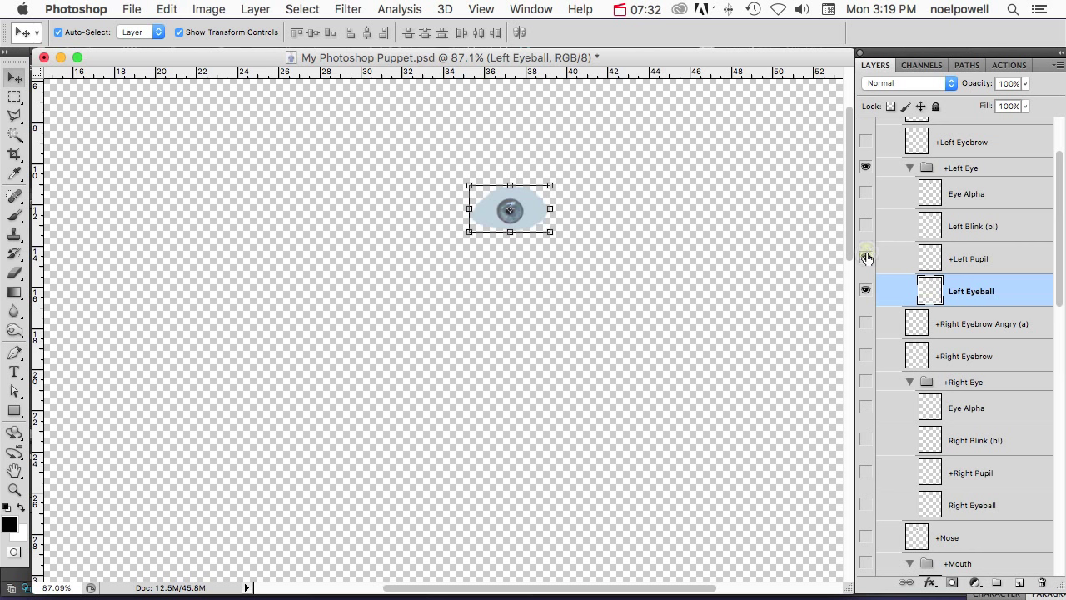
{"action": "left_click", "coordinate": [865, 193]}
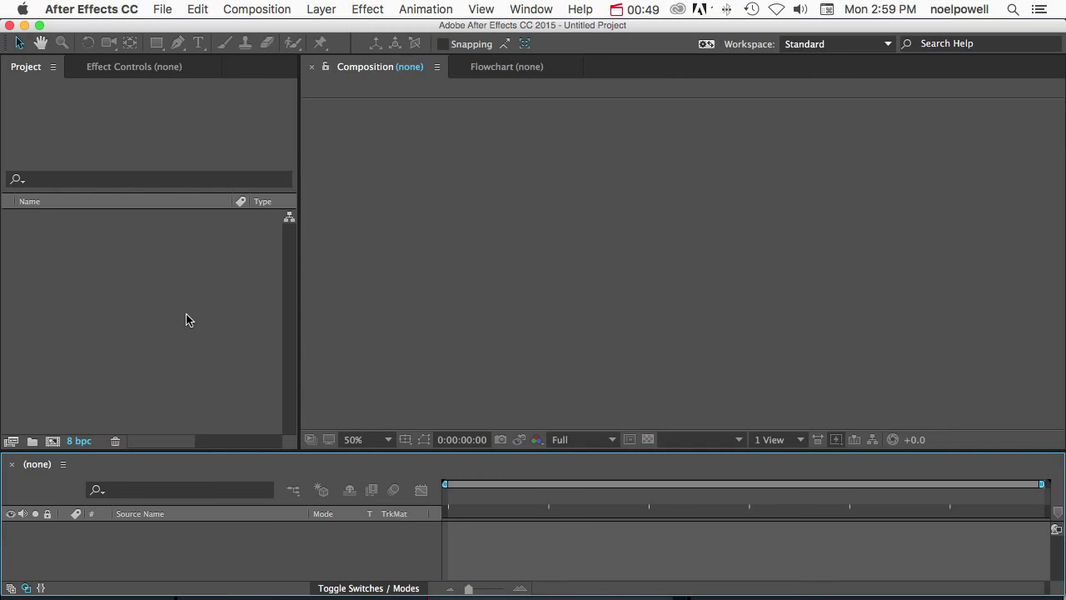
{"action": "left_click", "coordinate": [166, 10]}
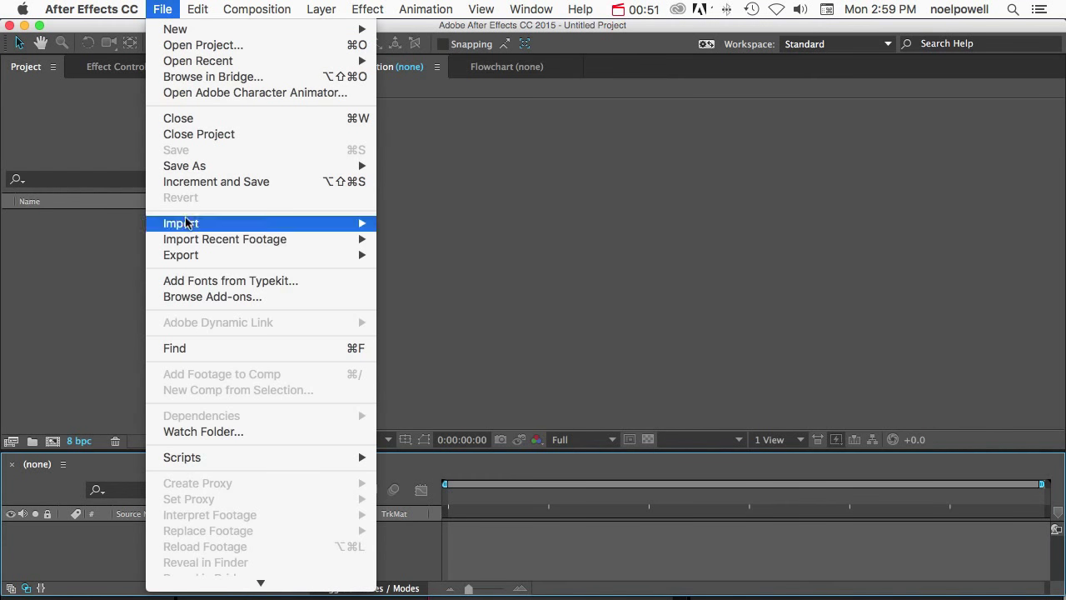
{"action": "left_click", "coordinate": [230, 92]}
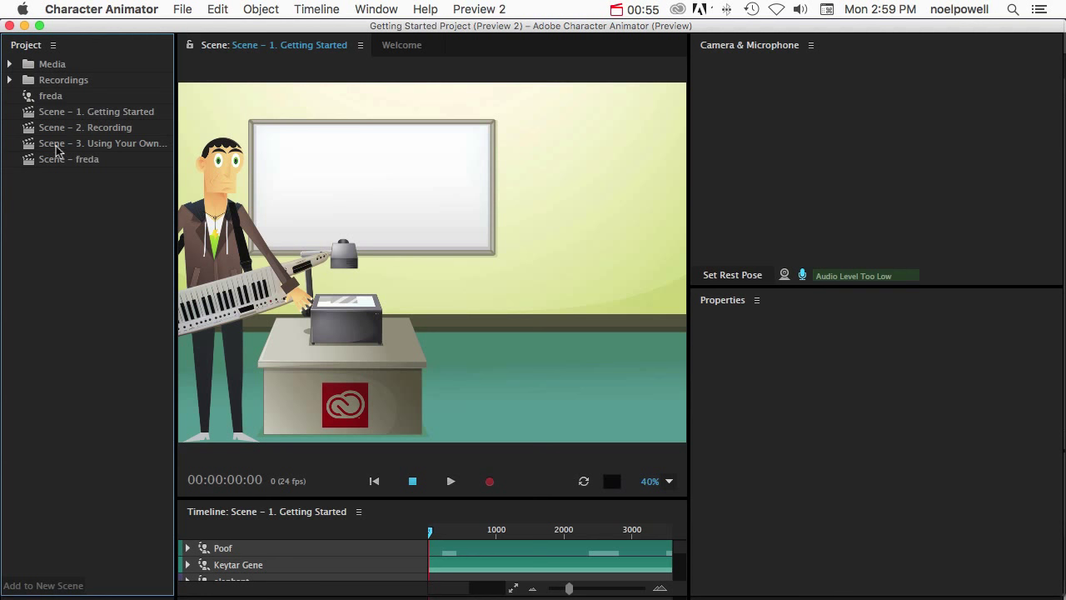
Import My Photoshop Puppet.psd through File > Import and add it to a new scene.
{"action": "left_click", "coordinate": [182, 9]}
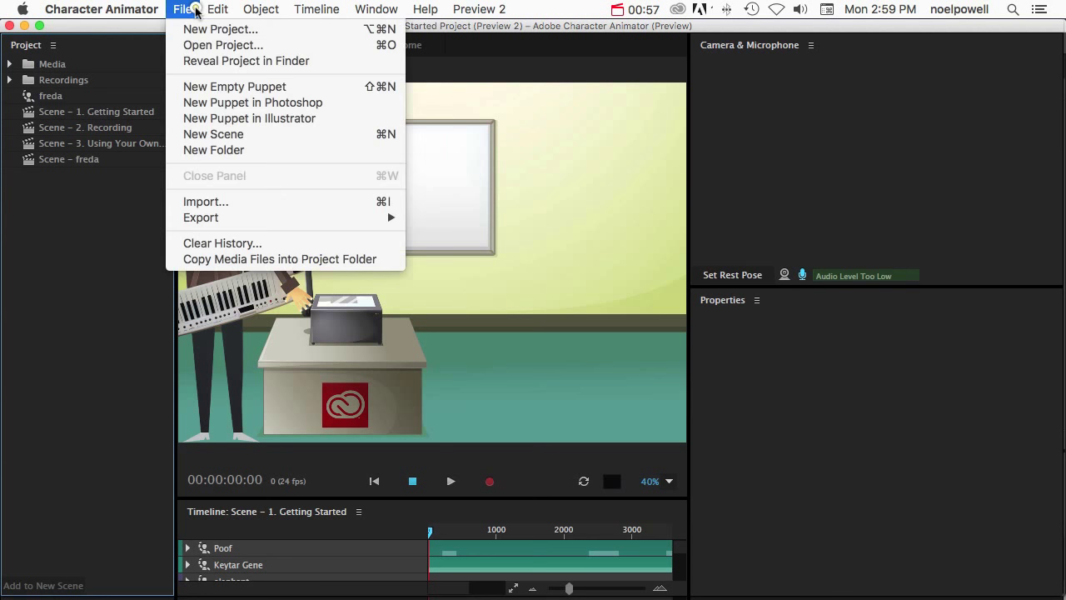
{"action": "left_click", "coordinate": [202, 201]}
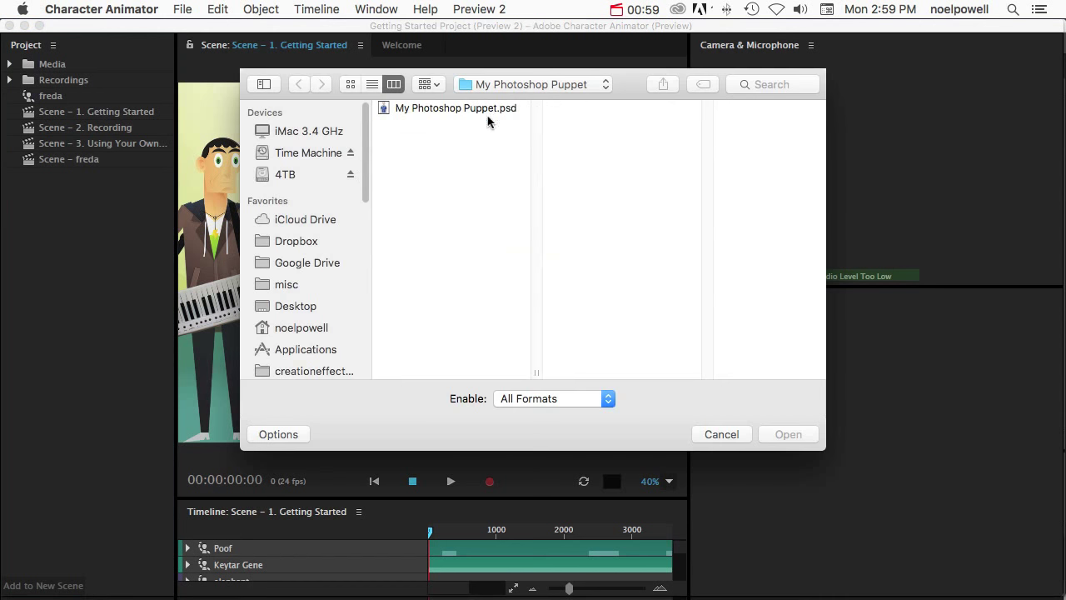
{"action": "left_click", "coordinate": [453, 109]}
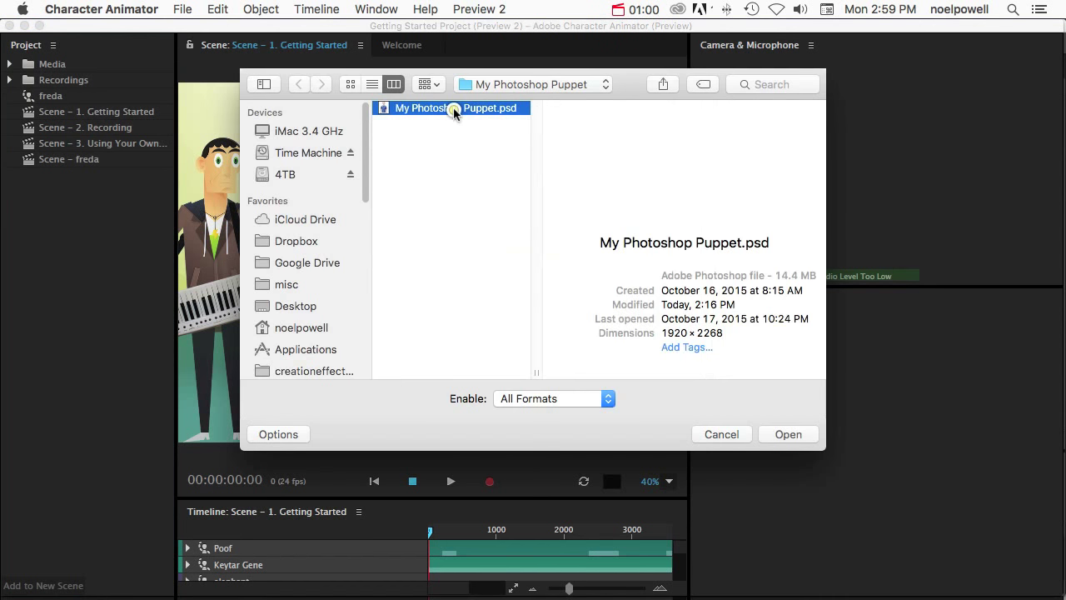
{"action": "left_click", "coordinate": [788, 435]}
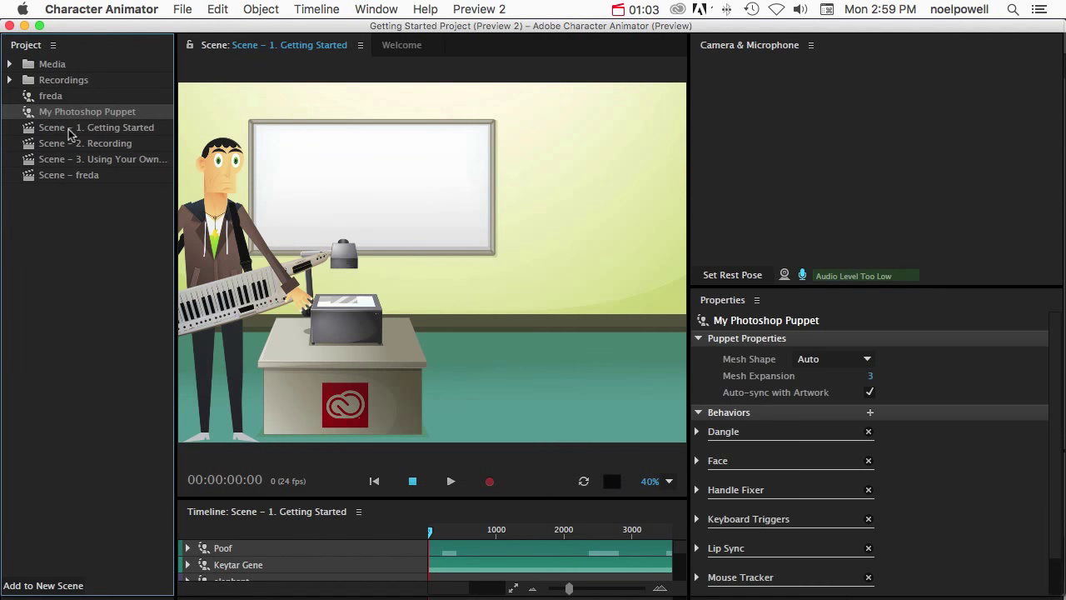
{"action": "left_click", "coordinate": [56, 586]}
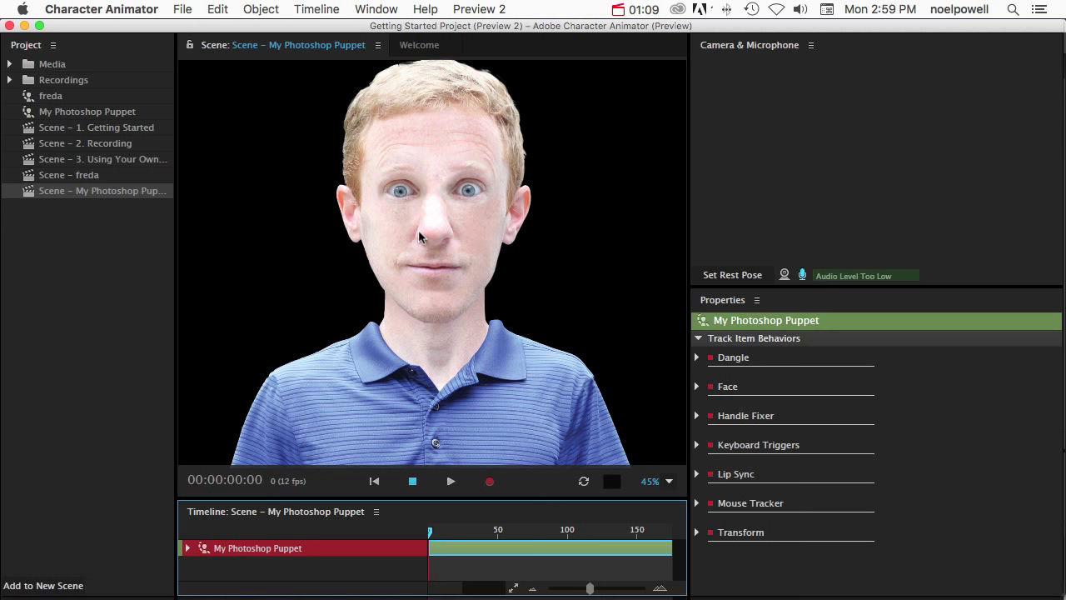
Turn on the webcam in the Camera & Microphone panel and set the rest pose from the current face.
{"action": "left_click", "coordinate": [784, 275]}
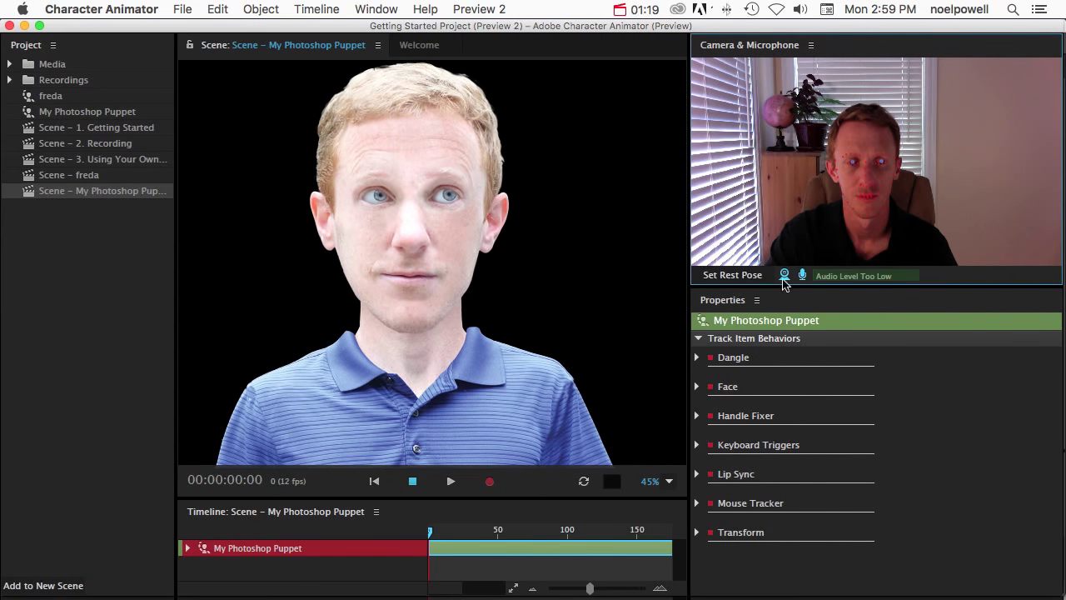
{"action": "left_click", "coordinate": [732, 276]}
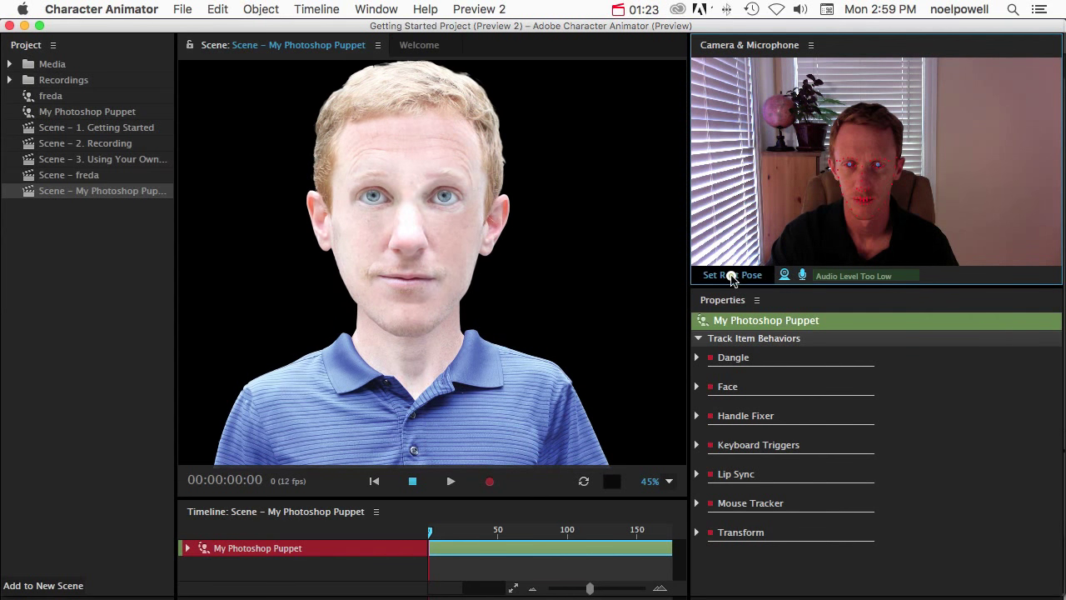
{"action": "left_click", "coordinate": [732, 276]}
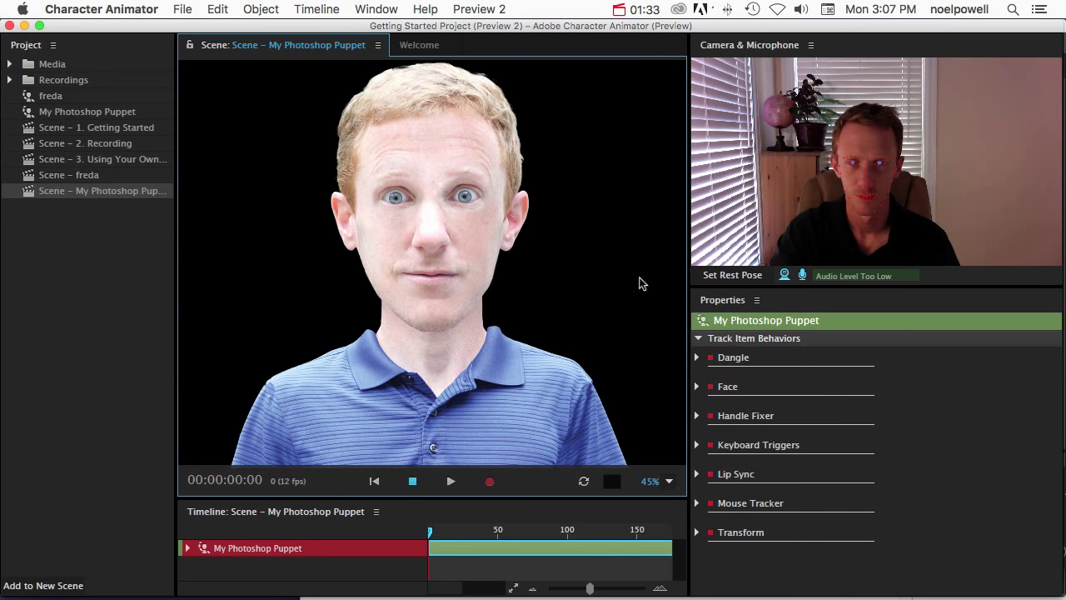
{"action": "left_click", "coordinate": [803, 276]}
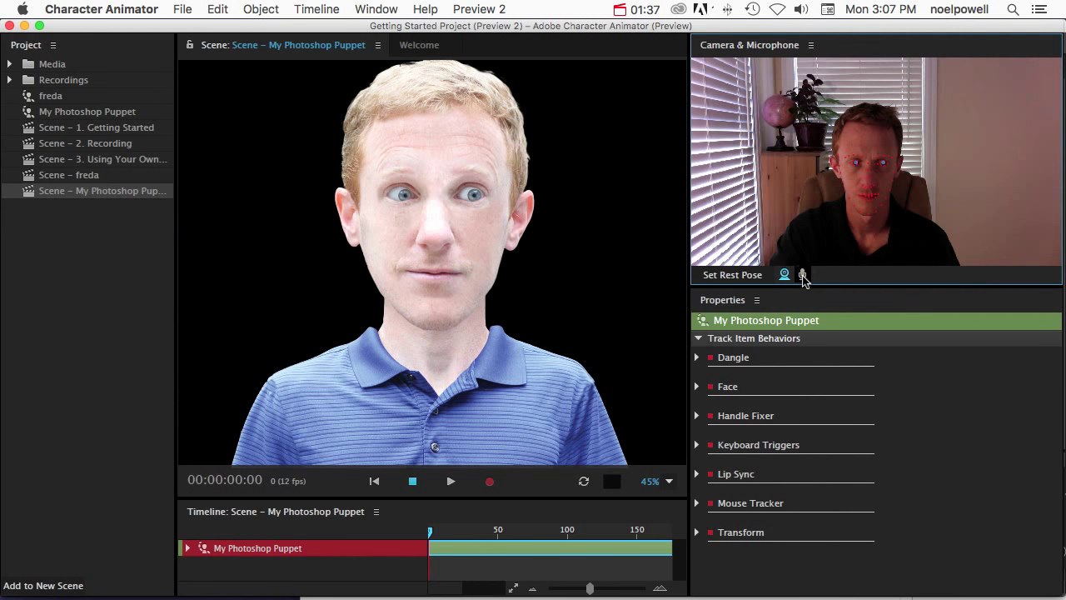
{"action": "left_click", "coordinate": [803, 275]}
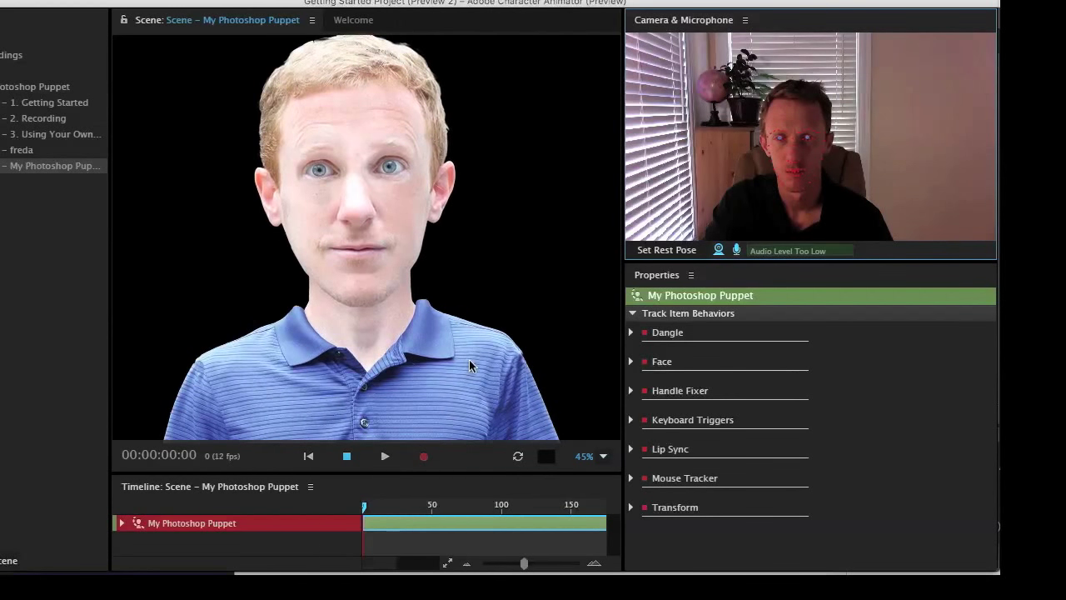
Look over the File > Export options, then open the online Help Documents from the Help menu.
{"action": "left_click", "coordinate": [116, 0]}
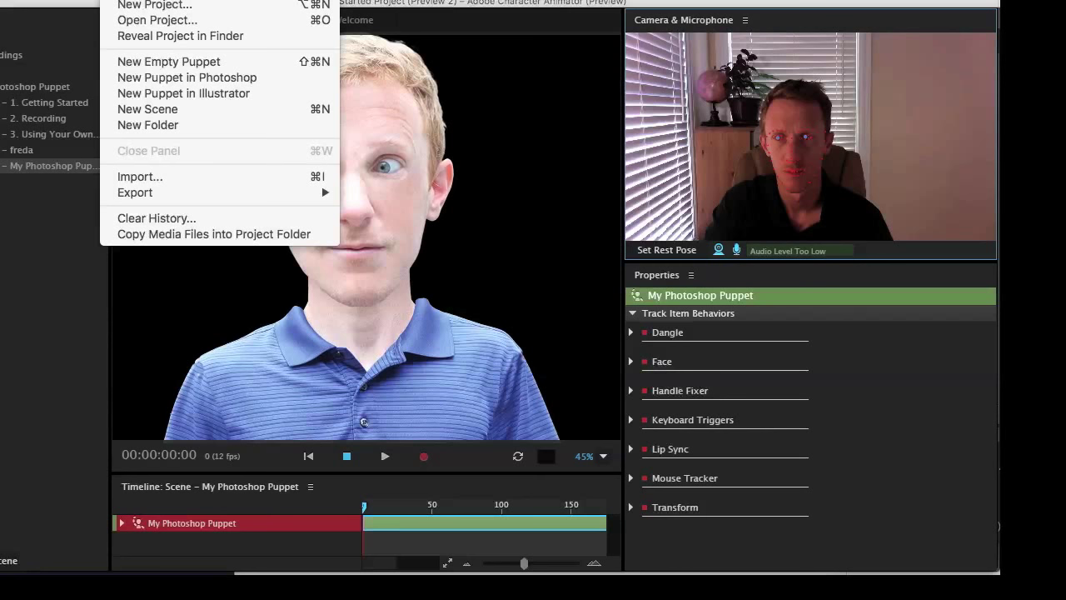
{"action": "mouse_move", "coordinate": [131, 196]}
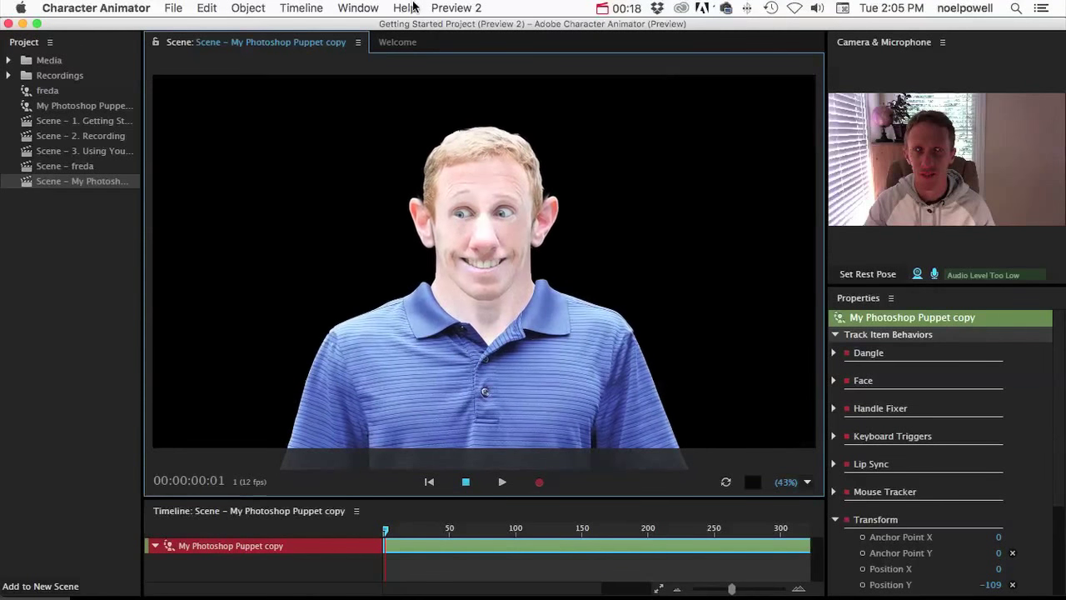
{"action": "left_click", "coordinate": [406, 8]}
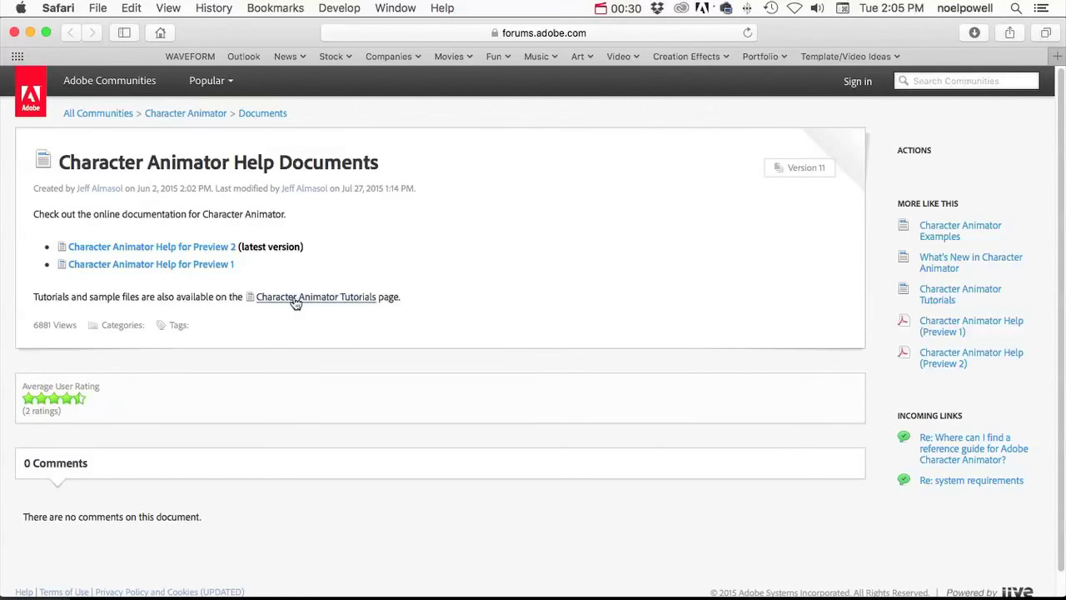
Open the Character Animator Tutorials link and scroll through its tutorial video thumbnails.
{"action": "left_click", "coordinate": [296, 300]}
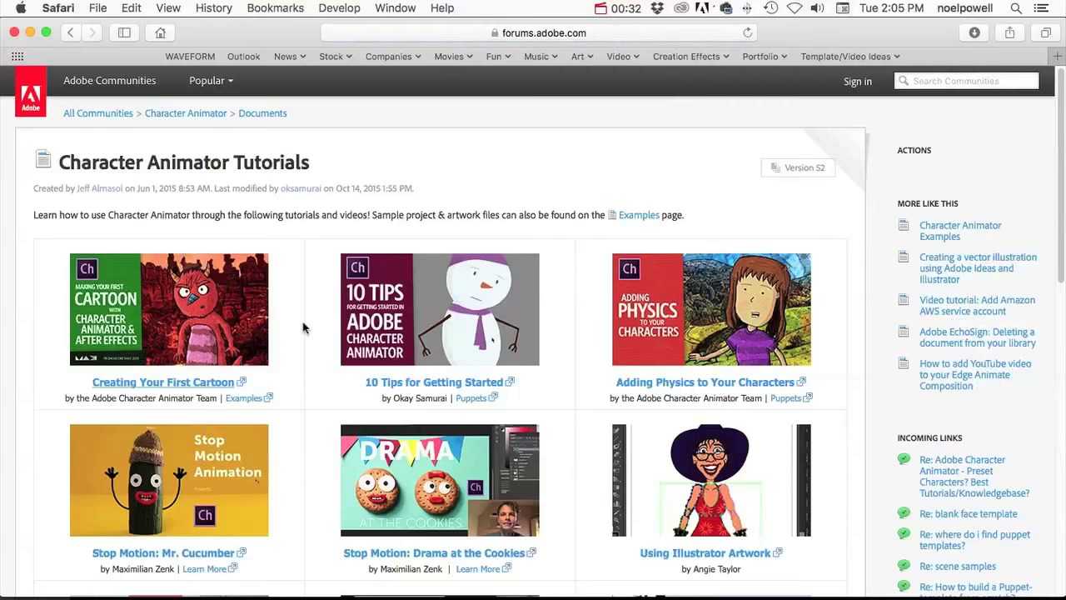
{"action": "scroll", "coordinate": [303, 327], "scroll_direction": "down", "scroll_amount": 10}
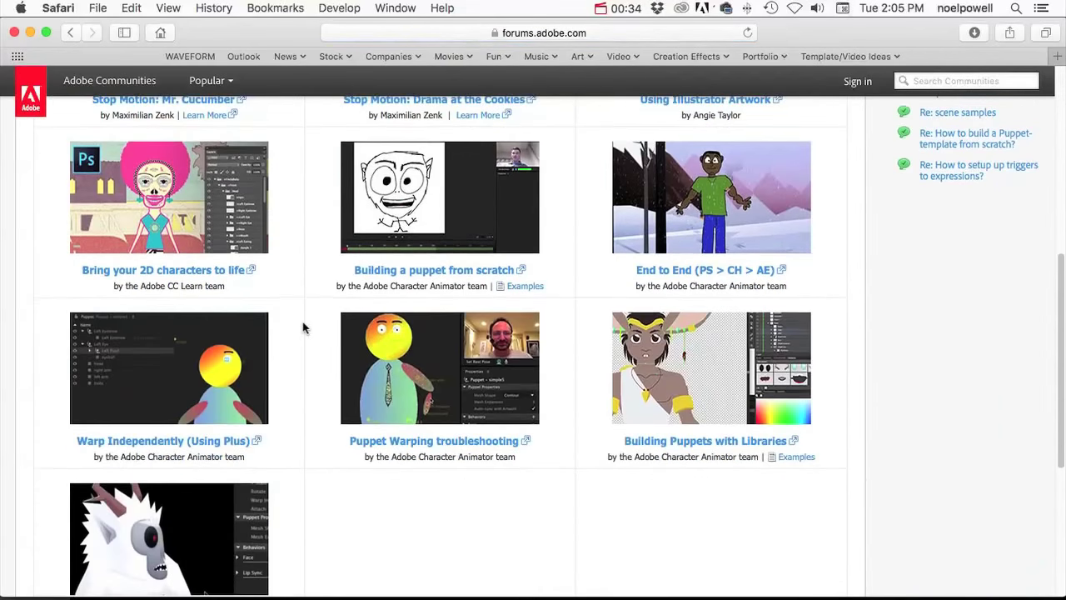
{"action": "scroll", "coordinate": [303, 327], "scroll_direction": "down", "scroll_amount": 6}
{"action": "scroll", "coordinate": [302, 326], "scroll_direction": "up", "scroll_amount": 10}
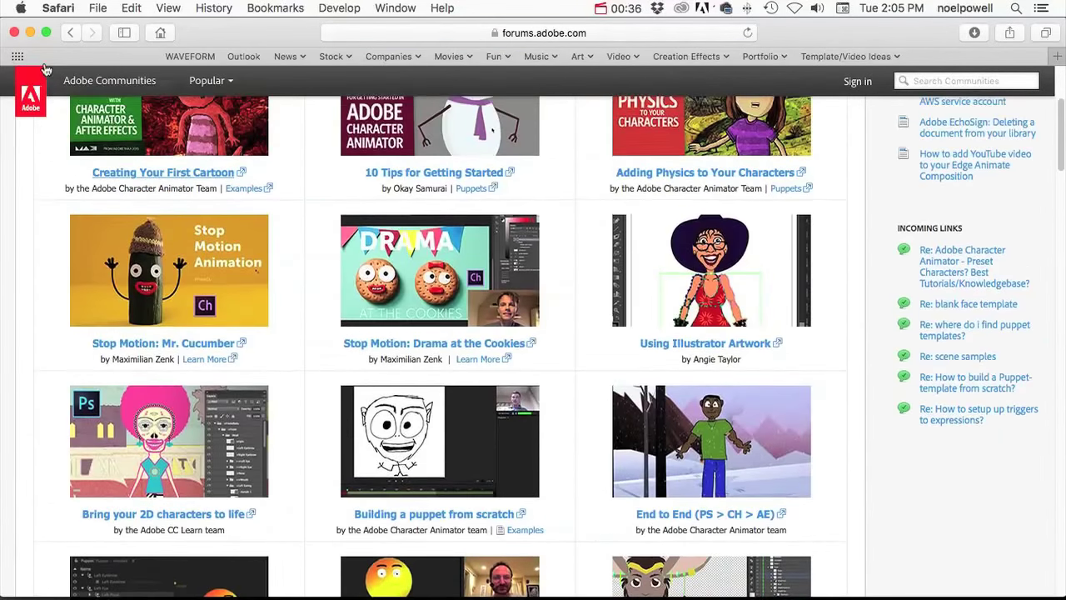